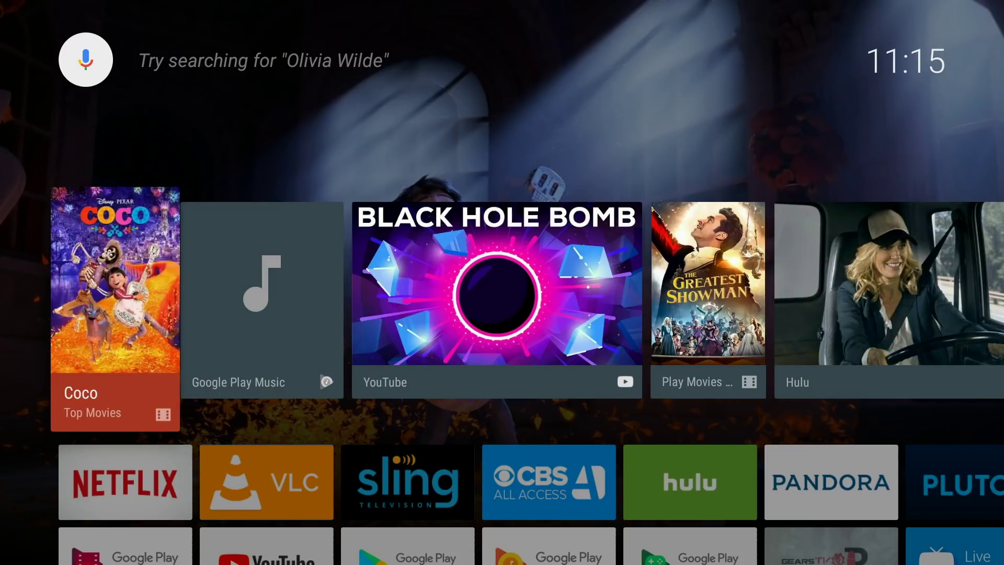
Step: Turn Unknown sources On under Settings > Security & restrictions, then go back to the home screen
key(Down)
key(Down)
key(Down)
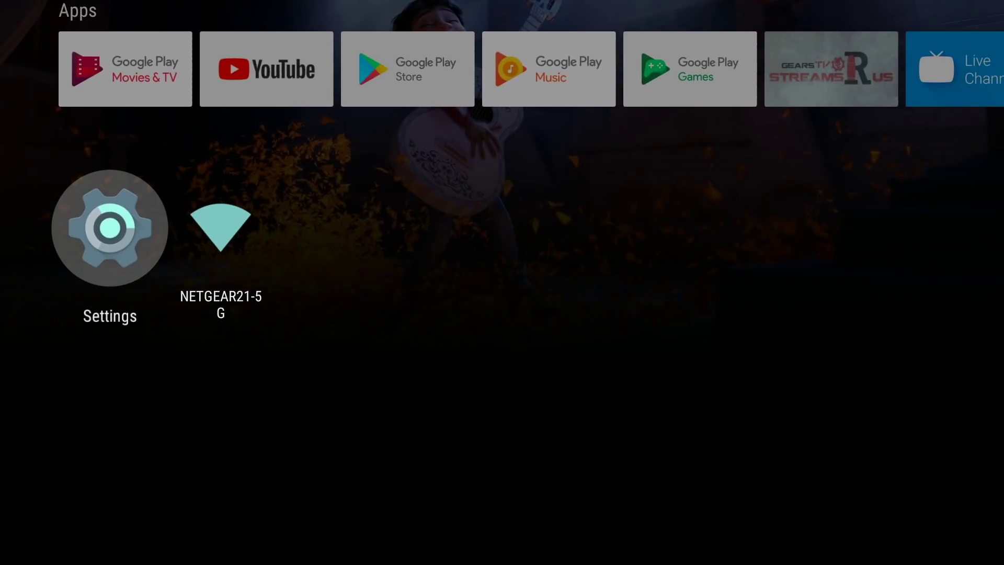
key(Return)
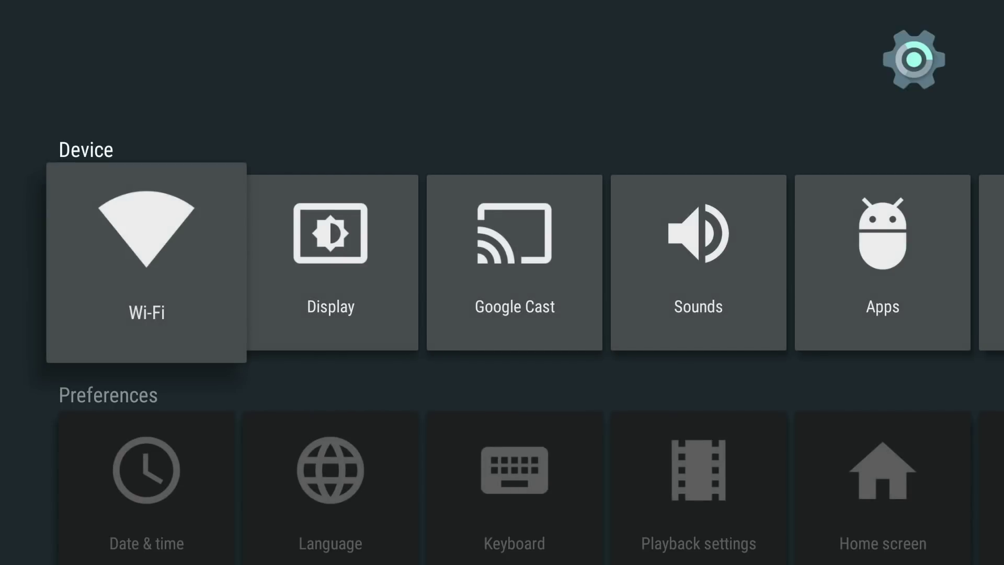
key(Down)
key(Down)
key(Down)
key(Right)
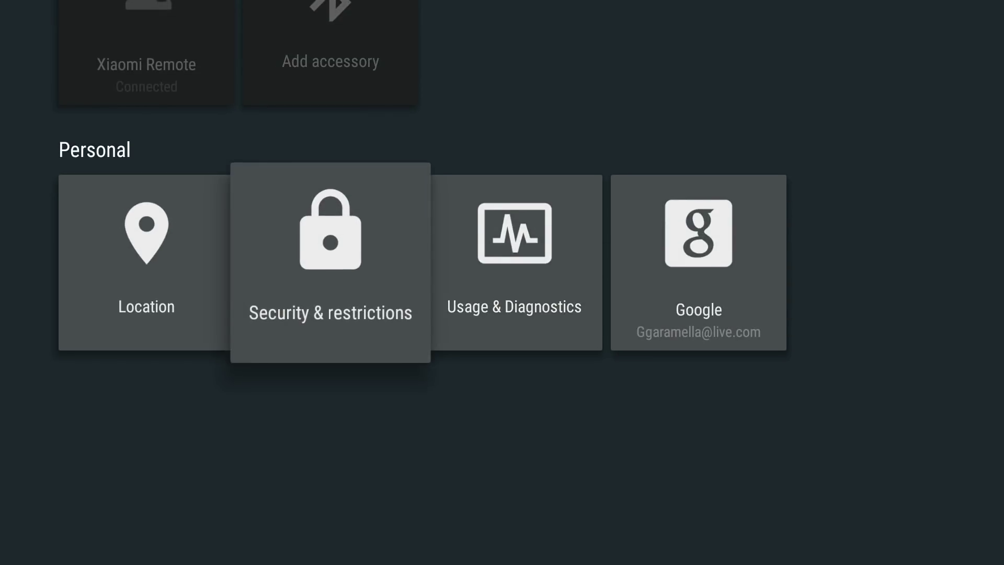
key(Return)
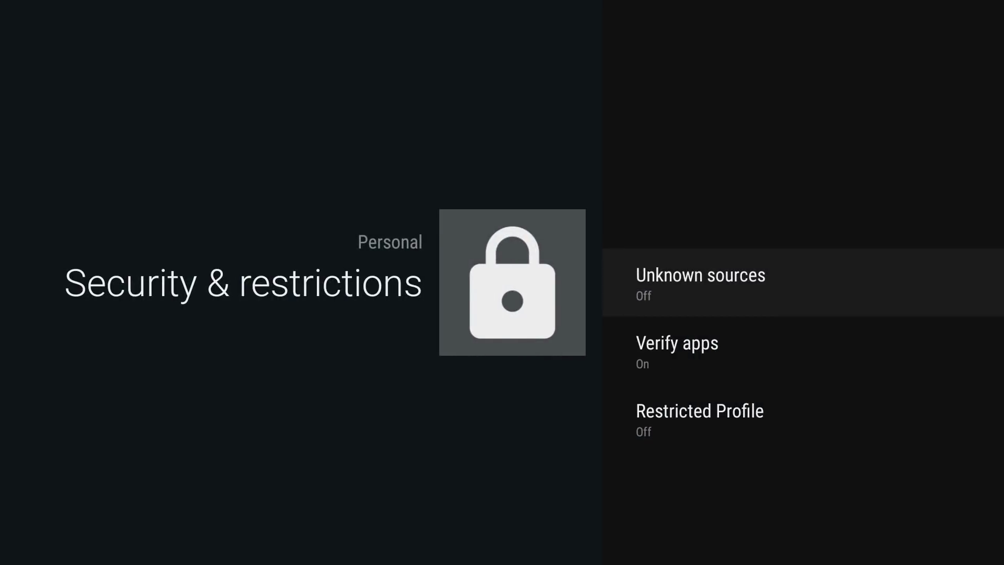
key(Return)
key(Return)
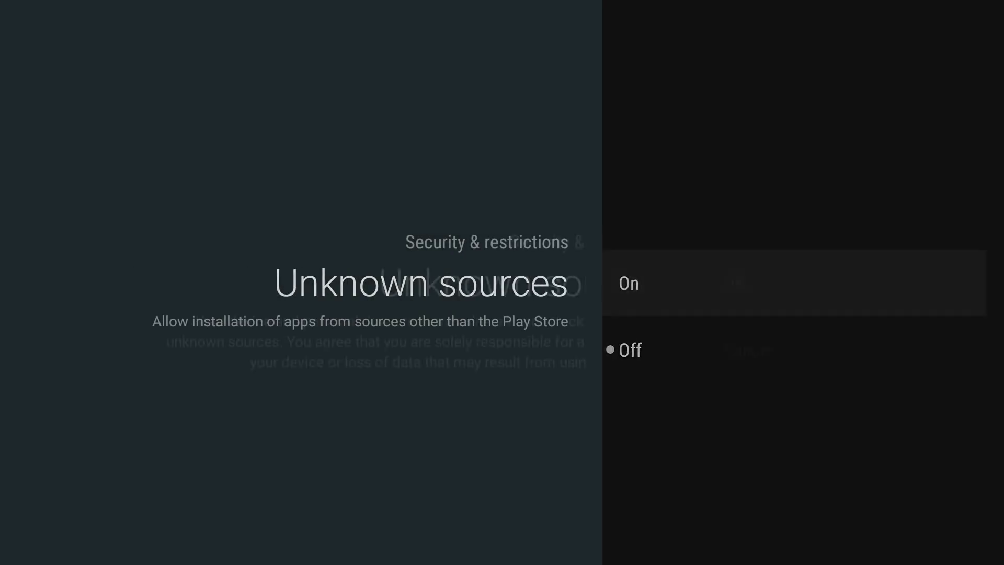
key(Return)
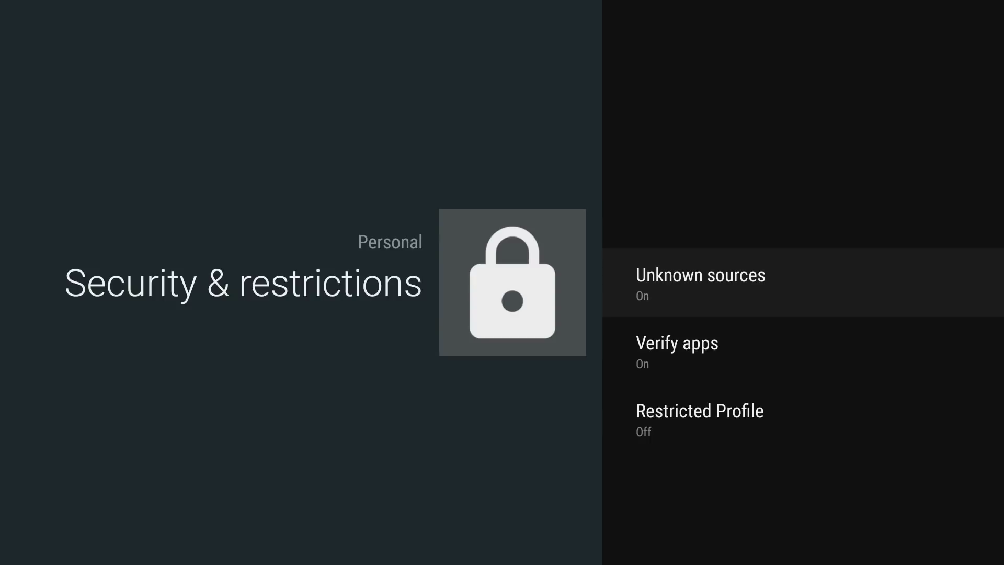
key(Home)
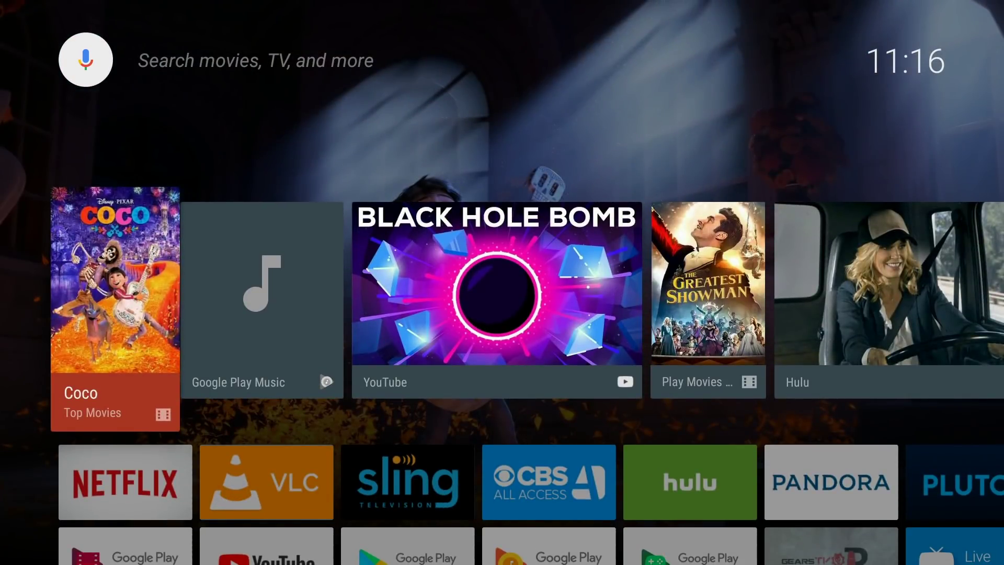
Step: Launch Google Play Store and search for 'downloader'
key(Down)
key(Down)
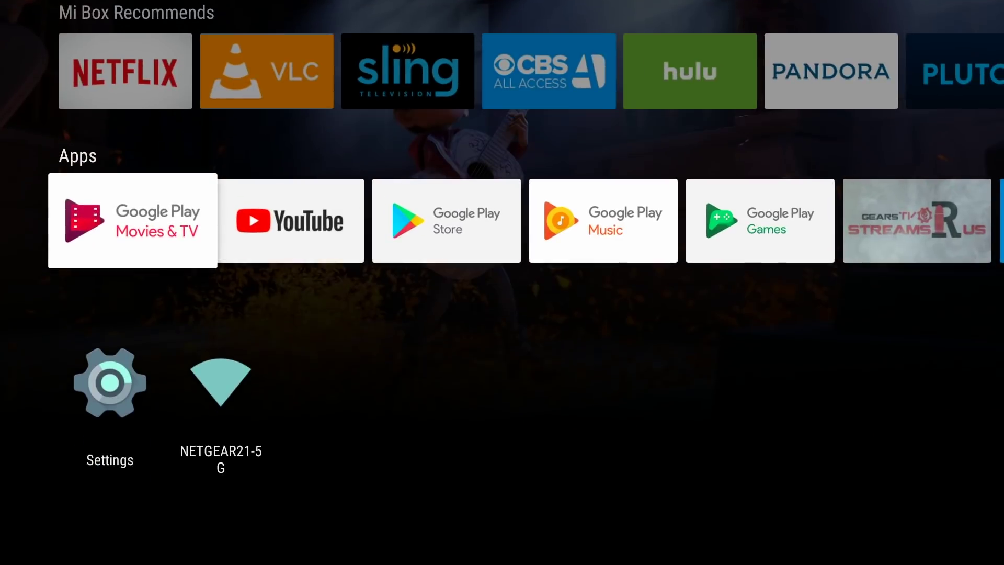
key(Right)
key(Right)
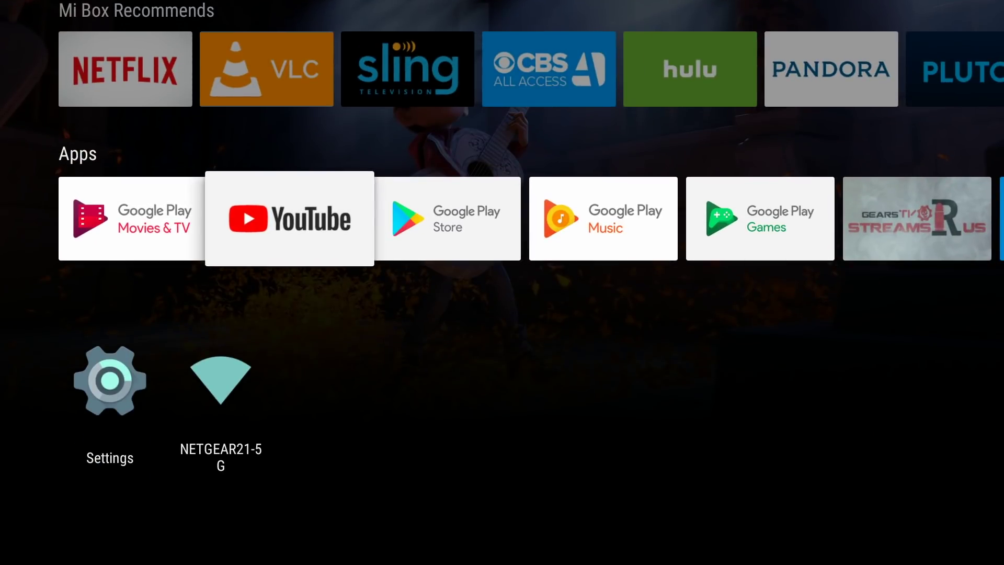
key(Return)
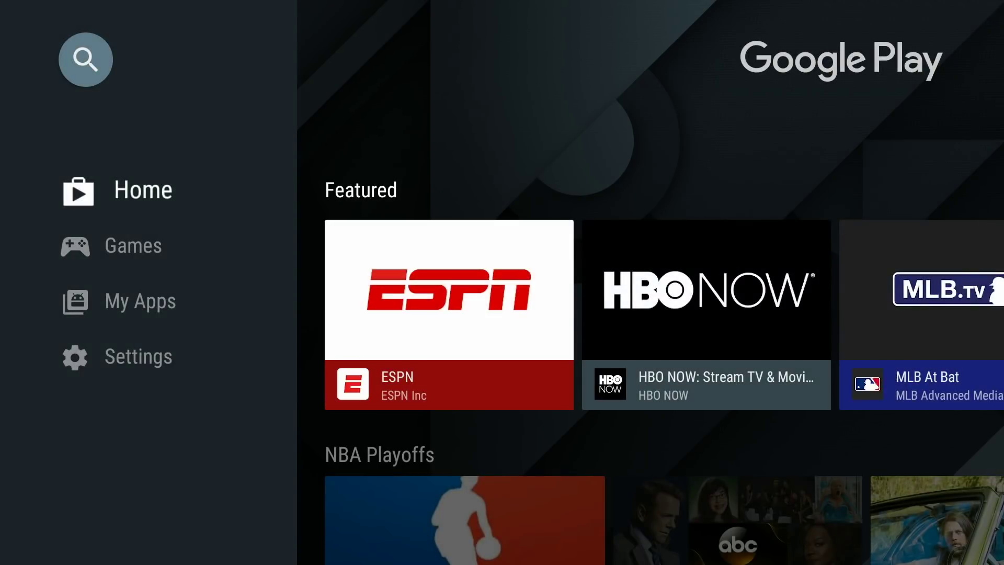
key(Up)
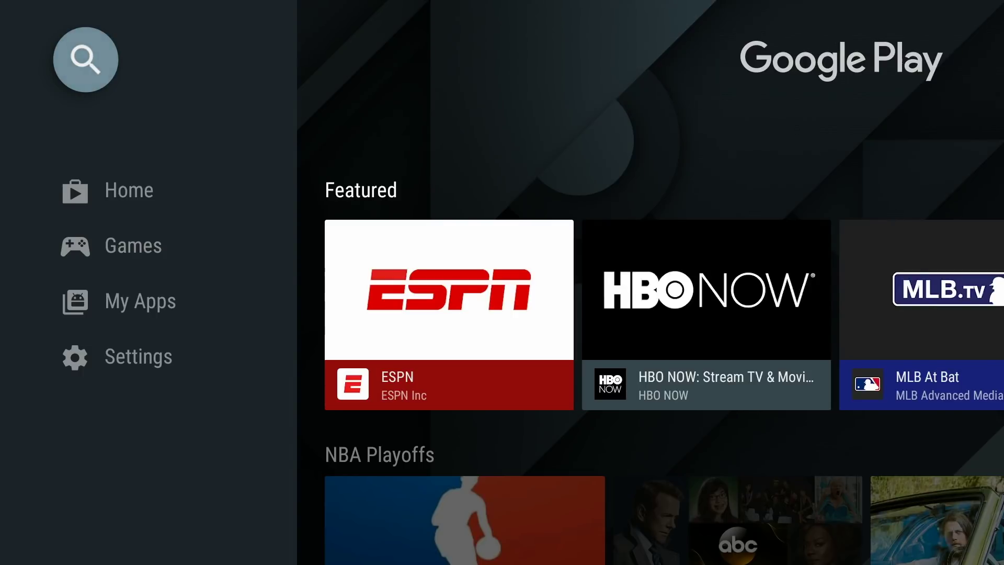
key(Return)
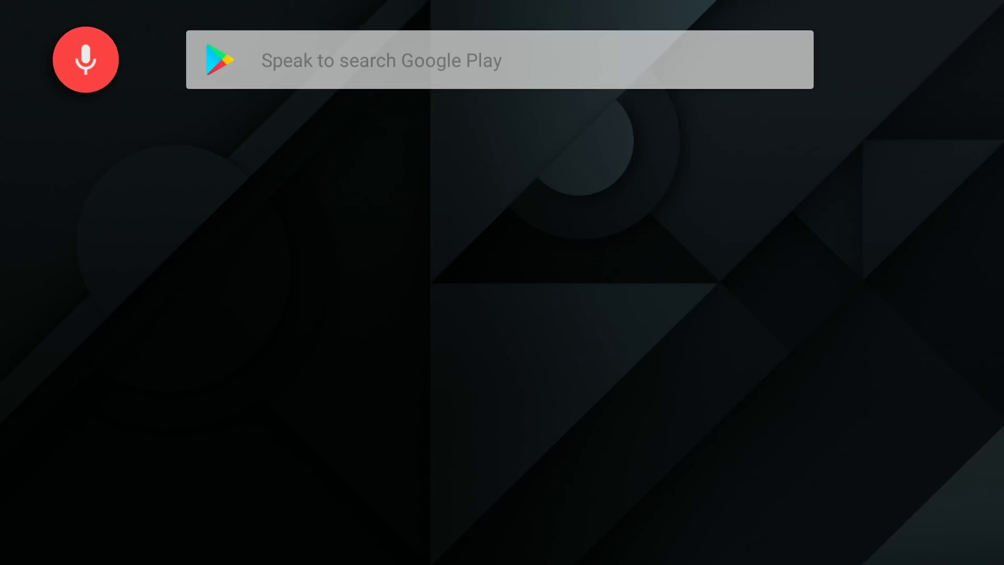
text(downloader)
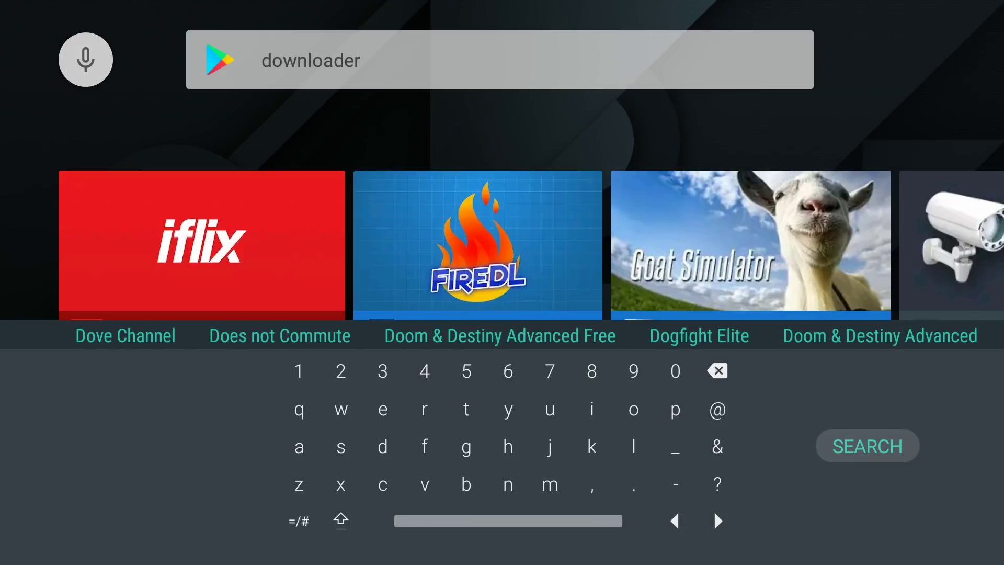
key(Return)
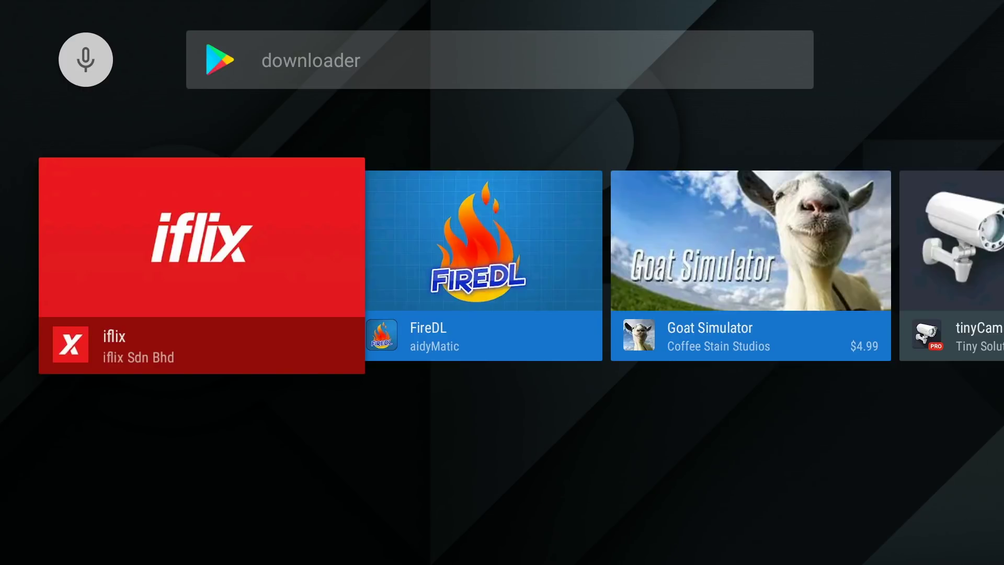
Step: Browse the search results and open the Downloader by AFTVnews store page
key(Right)
key(Right)
key(Right)
key(Right)
key(Right)
key(Right)
key(Right)
key(Right)
key(Right)
key(Right)
key(Right)
key(Right)
key(Right)
key(Right)
key(Right)
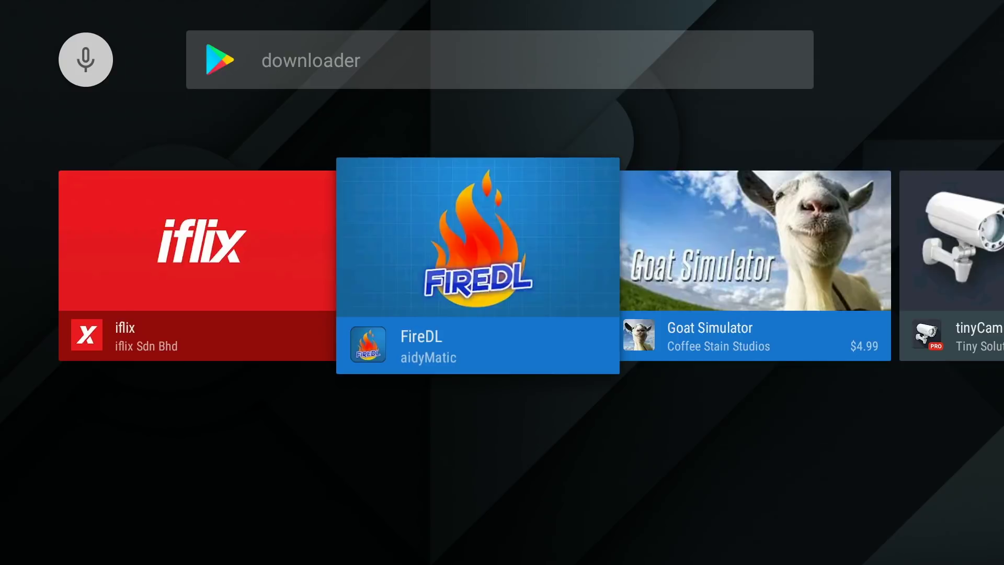
key(Right)
key(Right)
key(Right)
key(Right)
key(Right)
key(Right)
key(Right)
key(Right)
key(Right)
key(Right)
key(Right)
key(Right)
key(Right)
key(Right)
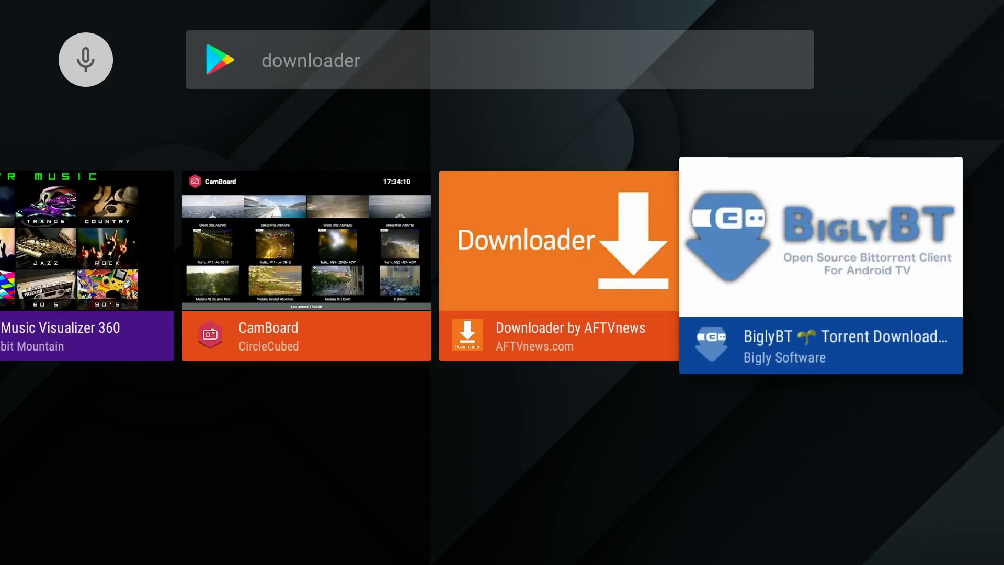
key(Left)
key(Return)
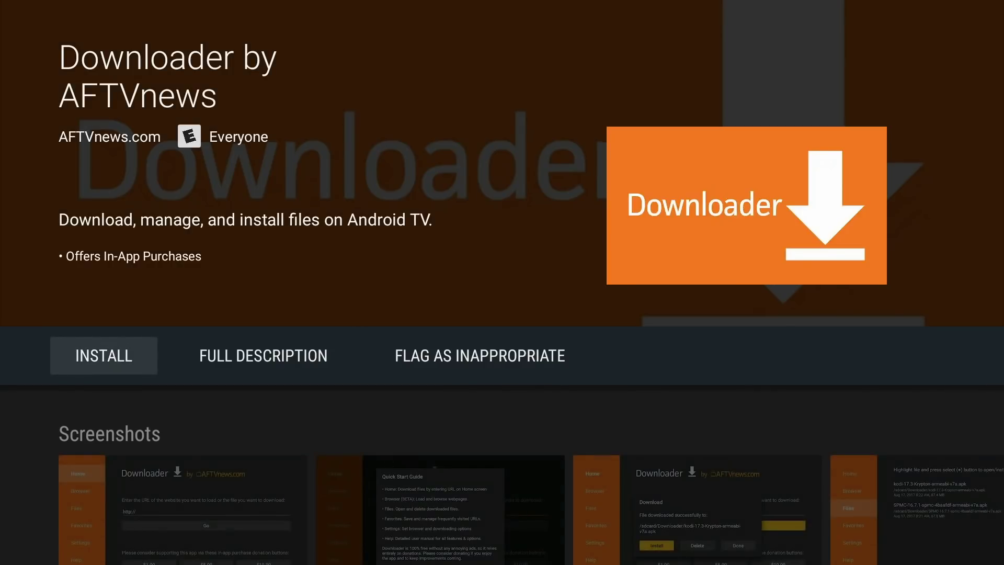
Step: Install and open Downloader, allow storage access, and dismiss the Quick Start Guide
key(Return)
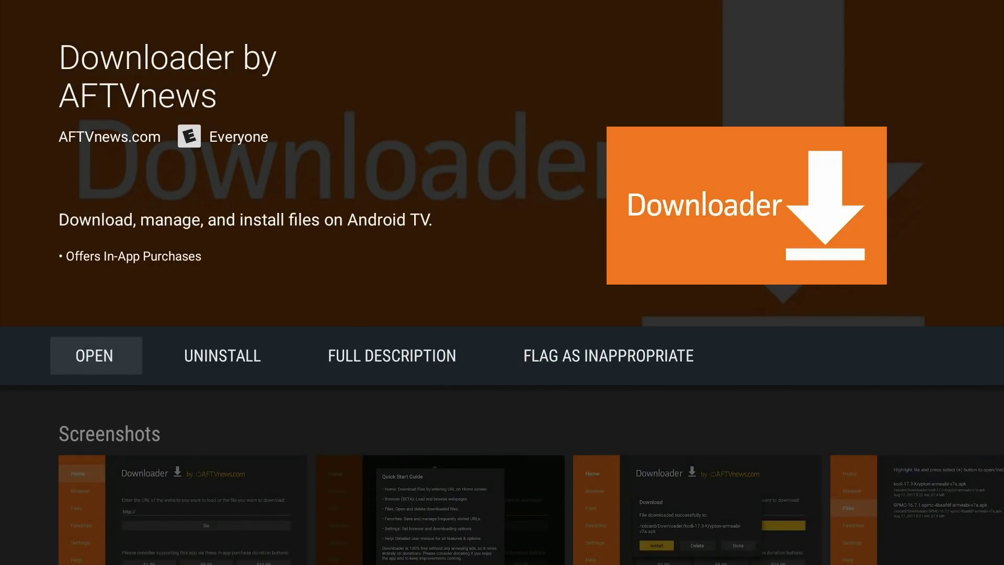
key(Return)
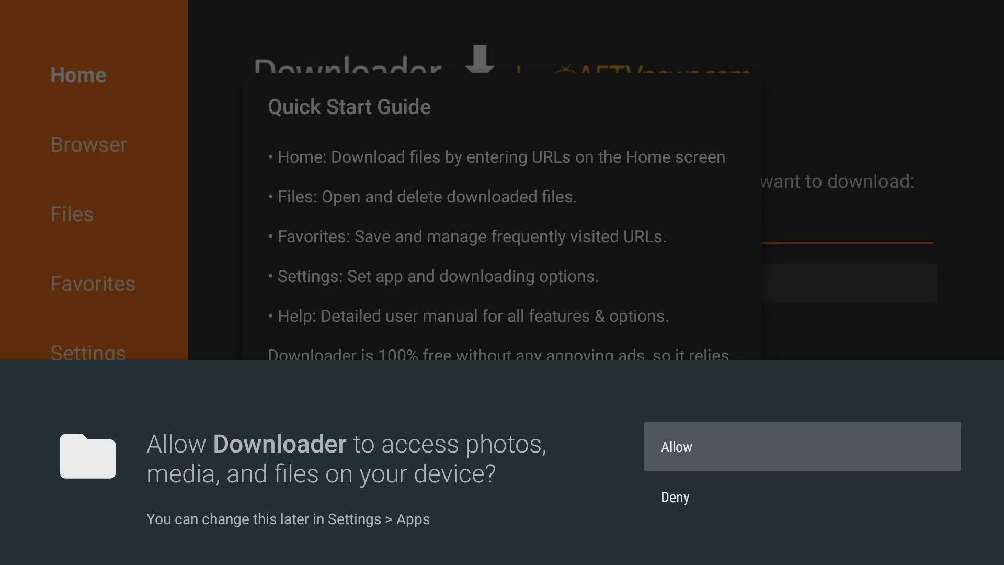
key(Return)
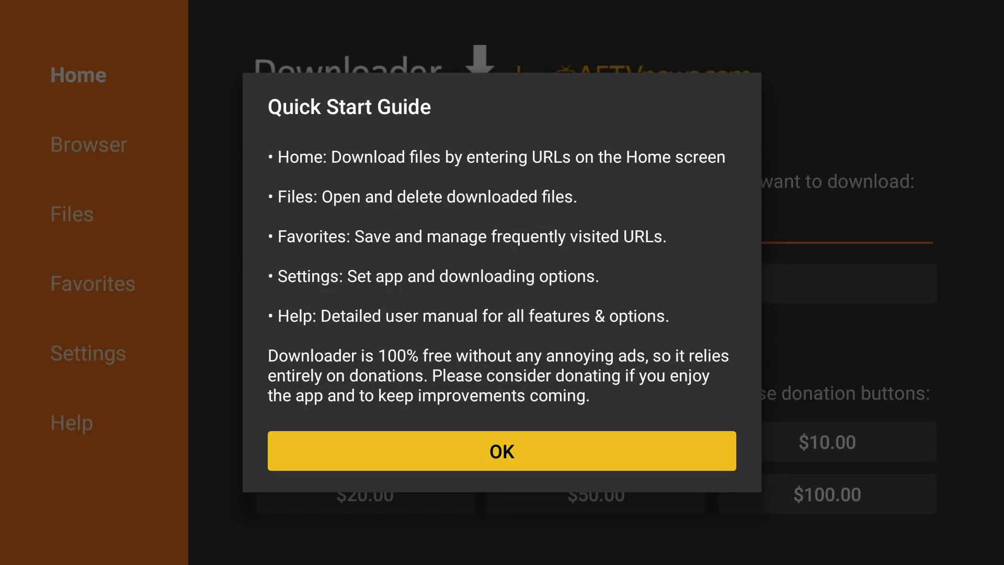
key(Return)
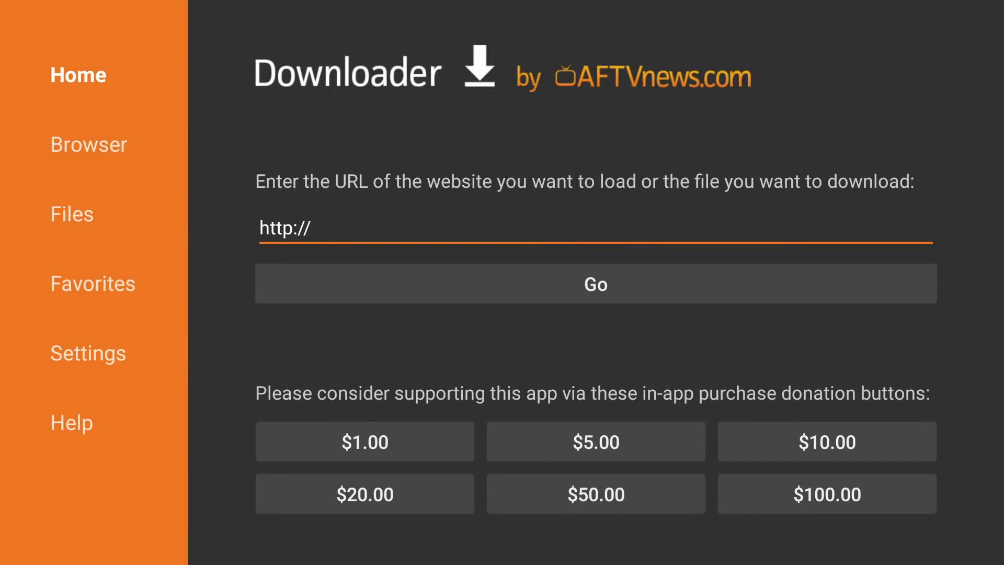
Step: Enter browser.aftvnews.com in Downloader's URL field and submit it
key(Return)
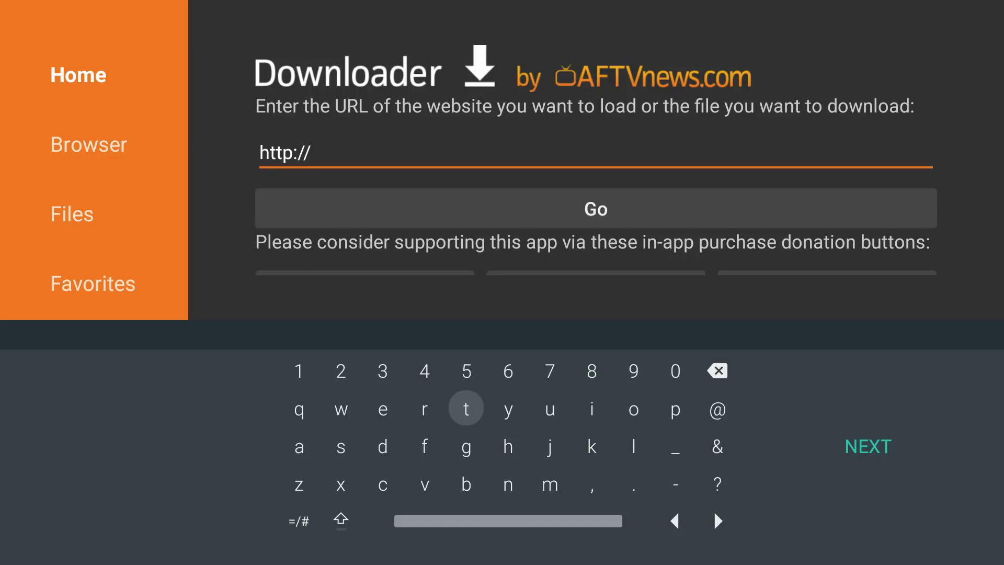
key(Down)
key(Down)
text(browser.aftvnews.com)
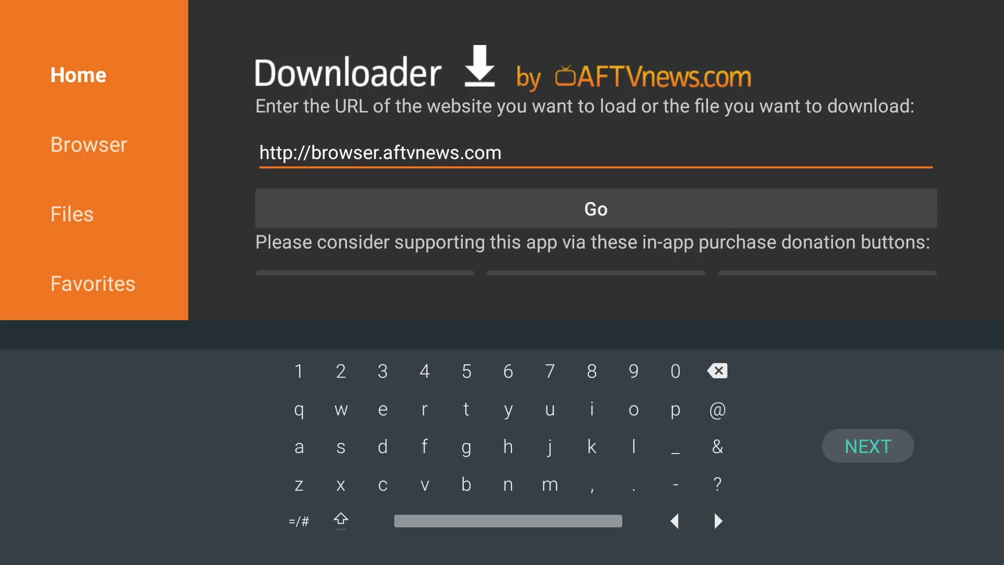
key(Return)
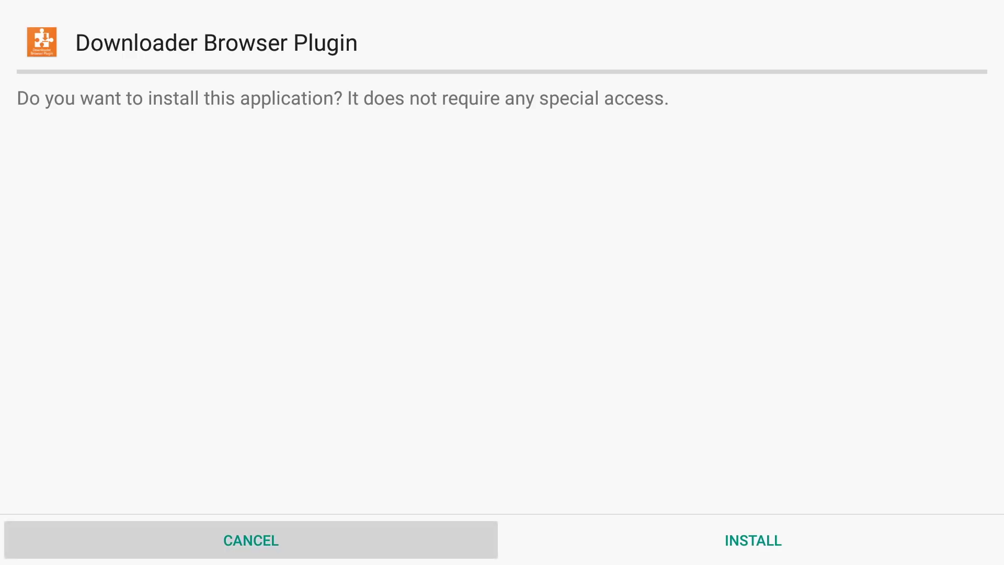
Step: Install the Downloader Browser Plugin and finish the installer
key(Right)
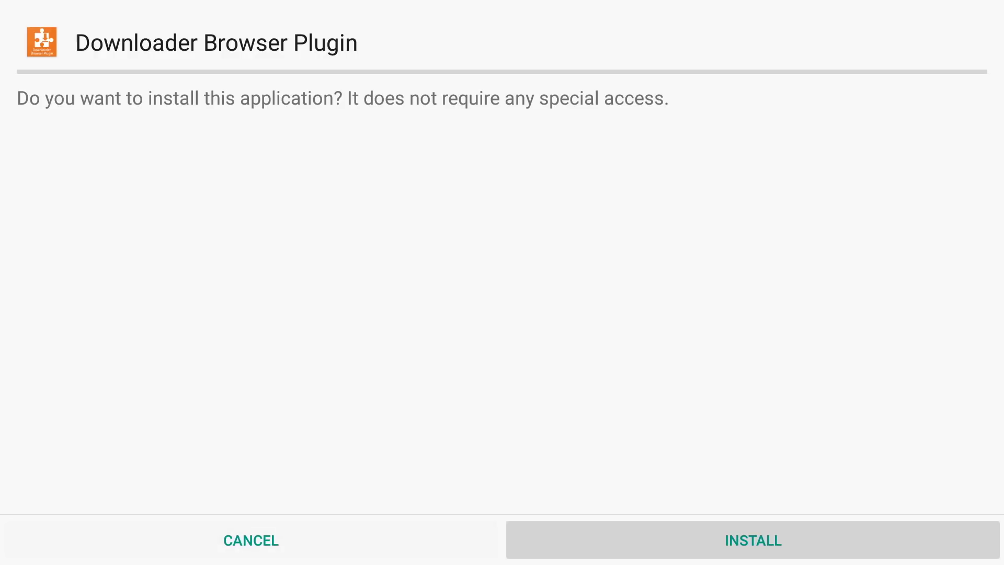
key(Return)
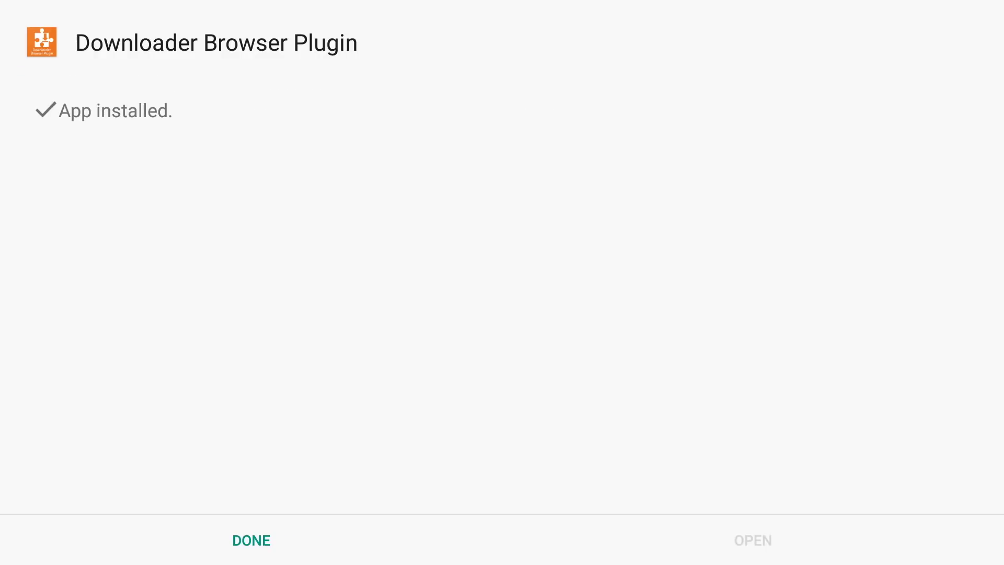
key(Left)
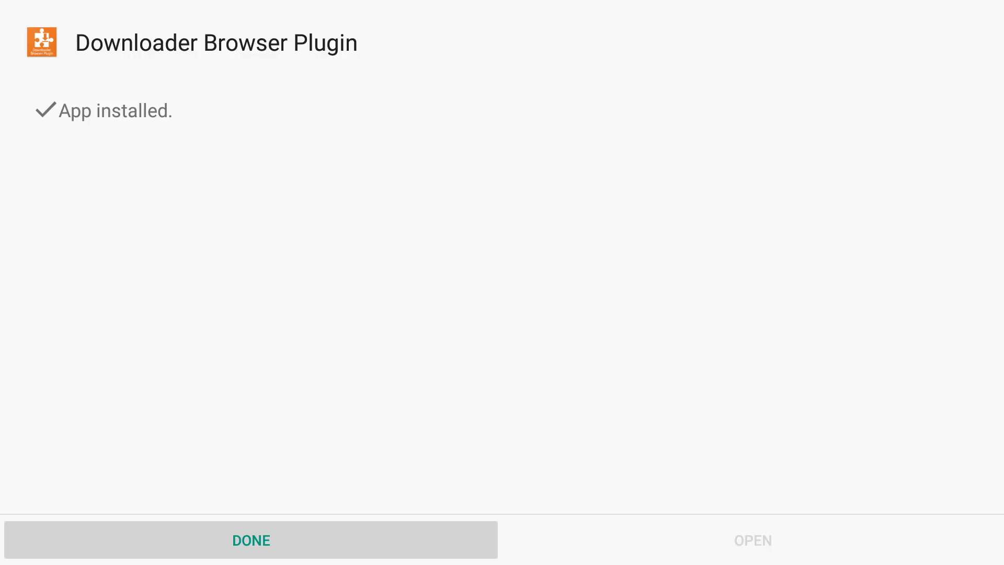
key(Return)
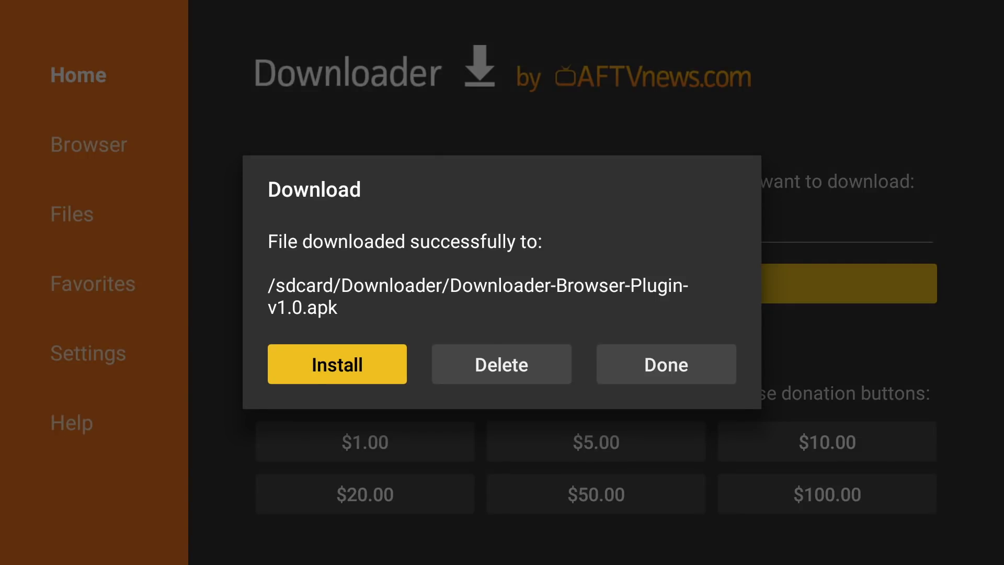
Step: Delete the downloaded plugin apk and open Downloader's Browser section
key(Right)
key(Return)
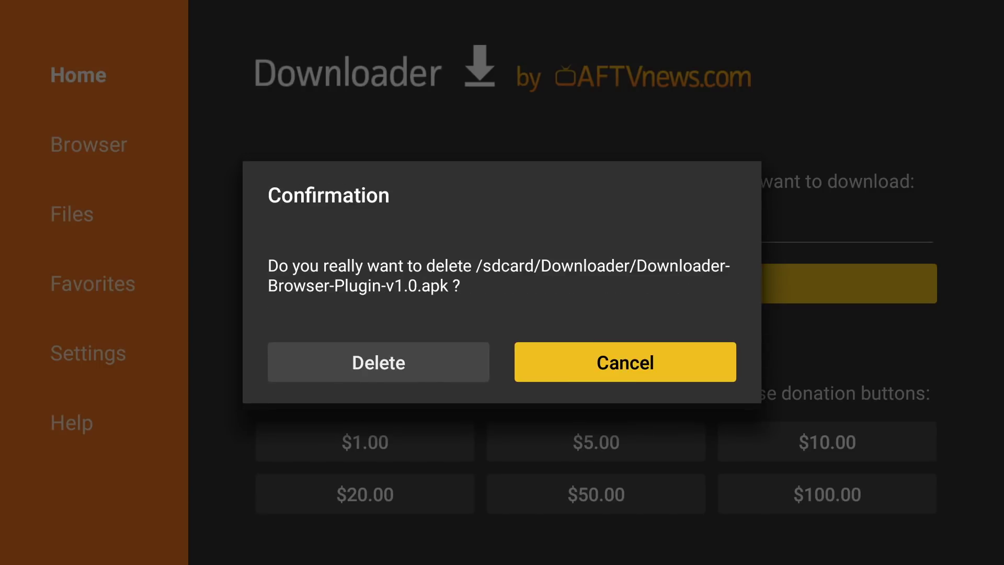
key(Left)
key(Return)
key(Left)
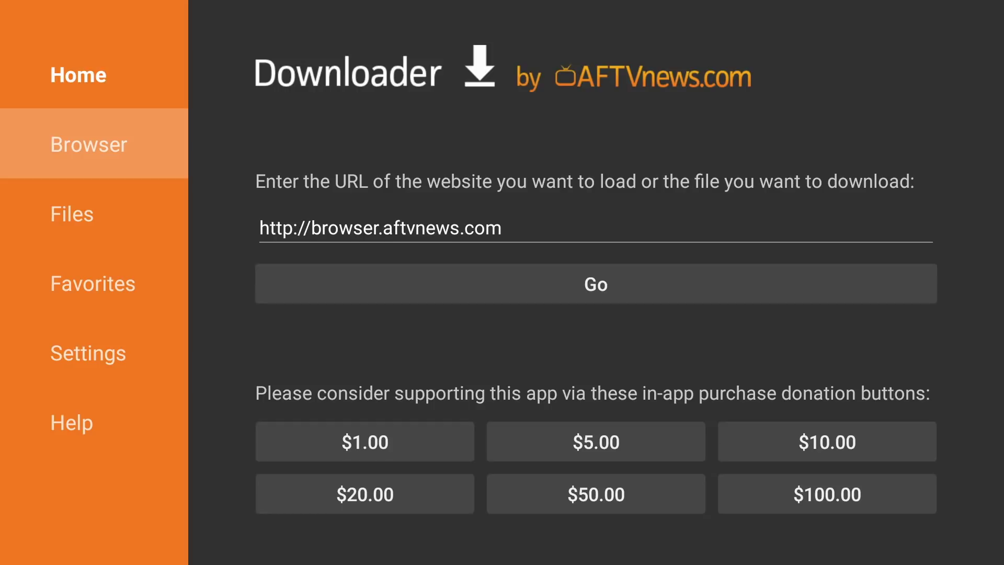
key(Return)
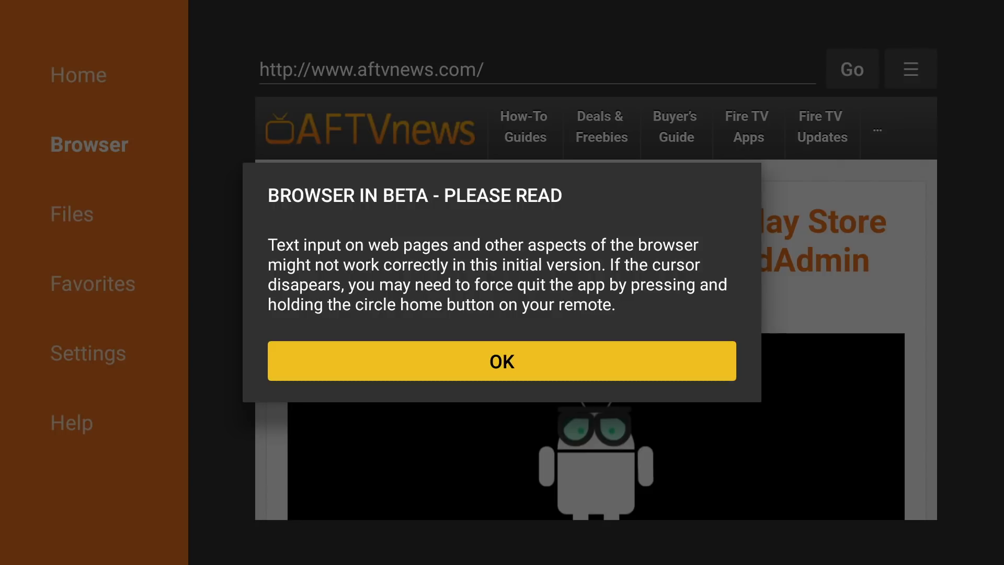
Step: Dismiss the Browser in Beta notice and load troypoint.com/ttv in the address bar
key(Return)
key(Up)
key(Left)
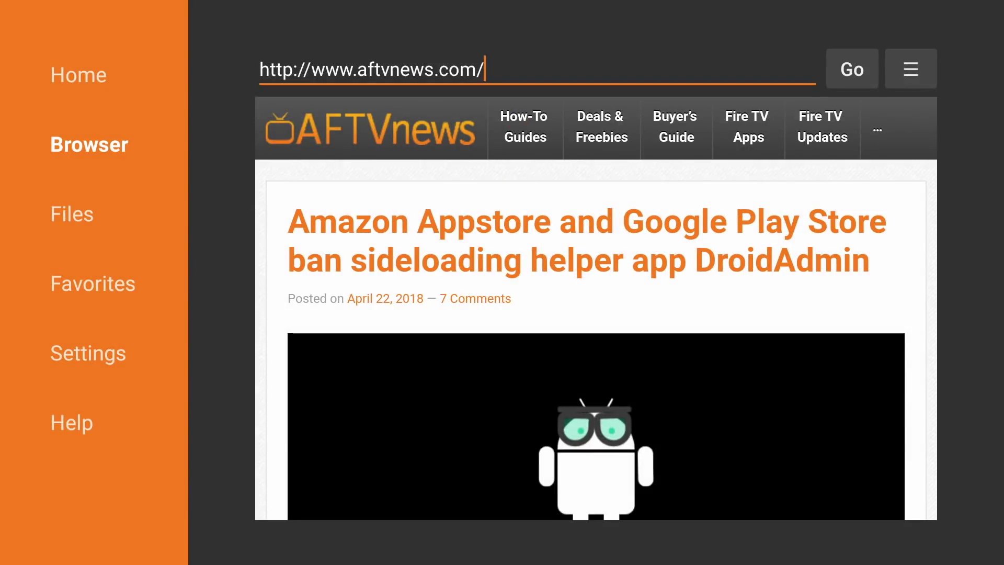
key(Return)
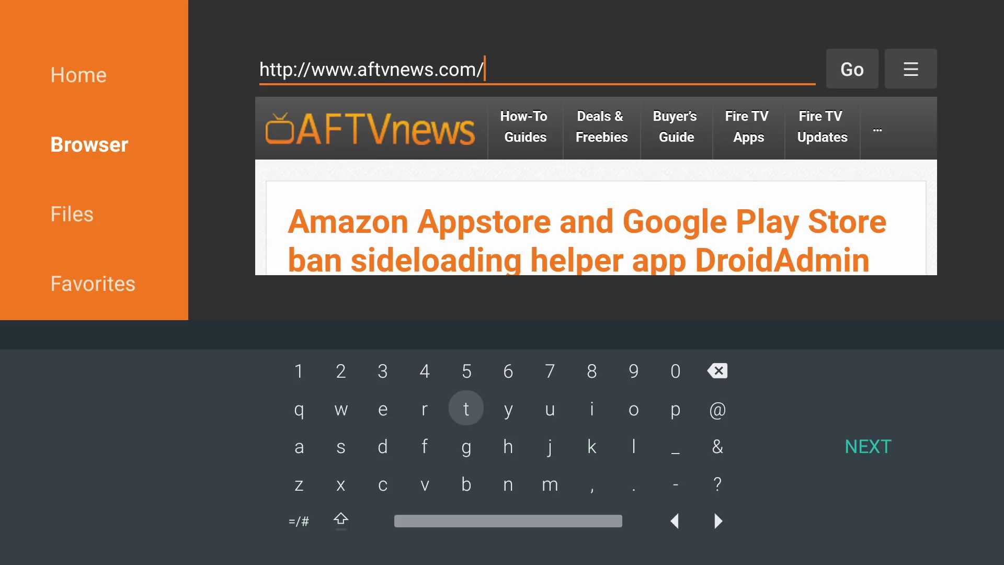
key(BackSpace)
key(BackSpace)
key(BackSpace)
key(BackSpace)
key(BackSpace)
key(BackSpace)
key(BackSpace)
key(BackSpace)
key(BackSpace)
key(BackSpace)
key(BackSpace)
key(BackSpace)
key(BackSpace)
key(BackSpace)
key(BackSpace)
key(BackSpace)
key(BackSpace)
text(troypoint.com/ttv)
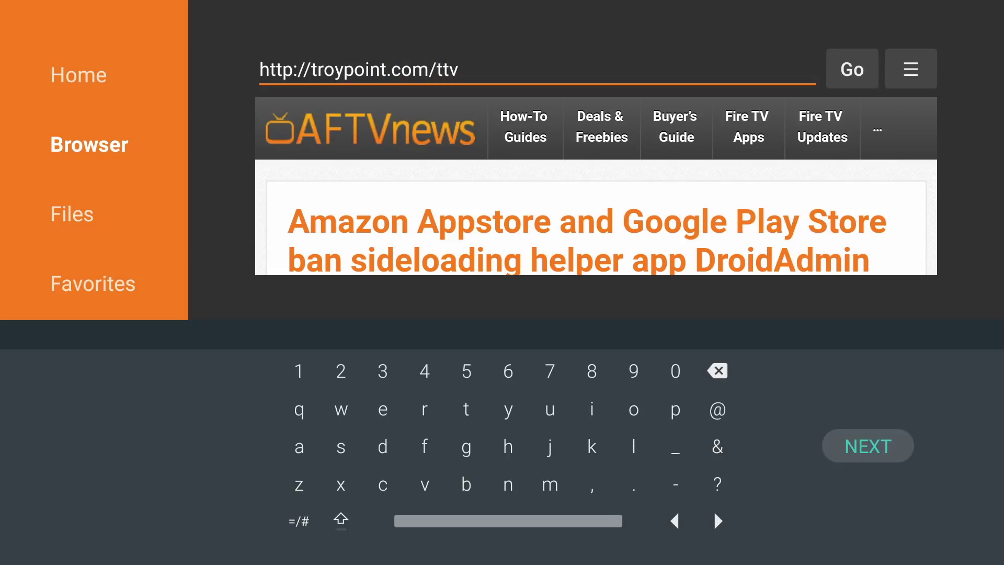
key(Return)
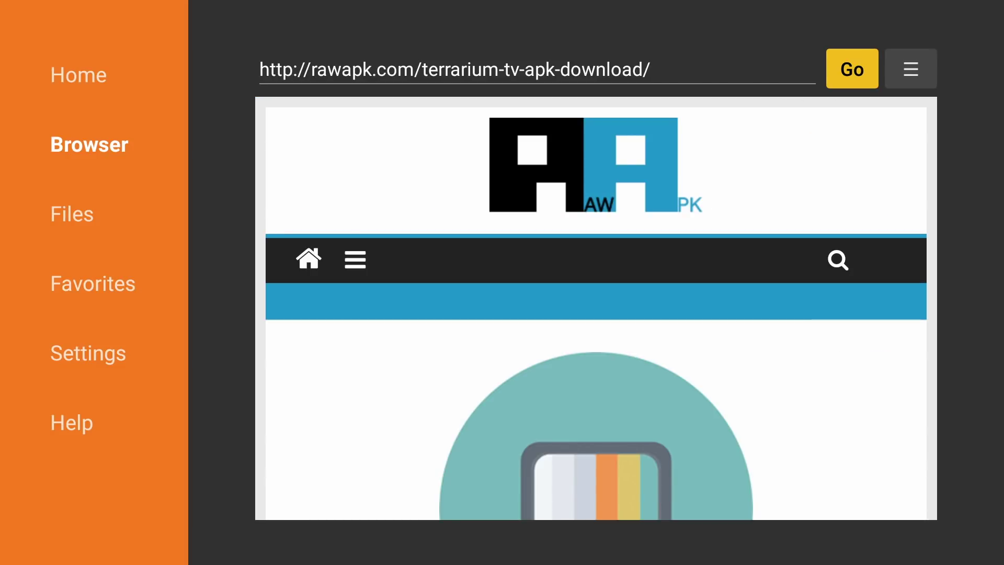
Step: Download the Terrarium TV 1.9.9 APK from rawapk.com and install it
scroll(515, 466, down, 8)
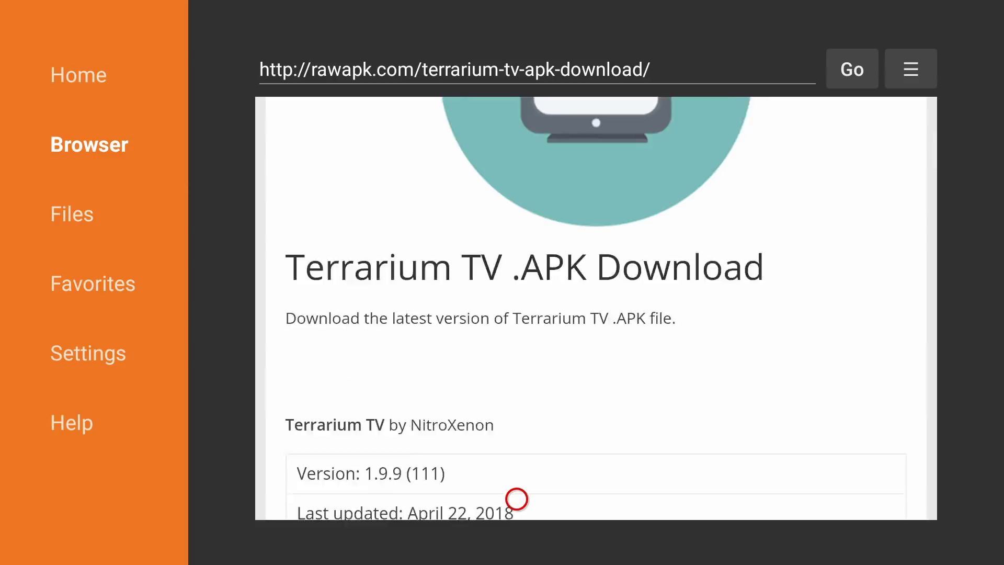
scroll(517, 499, down, 5)
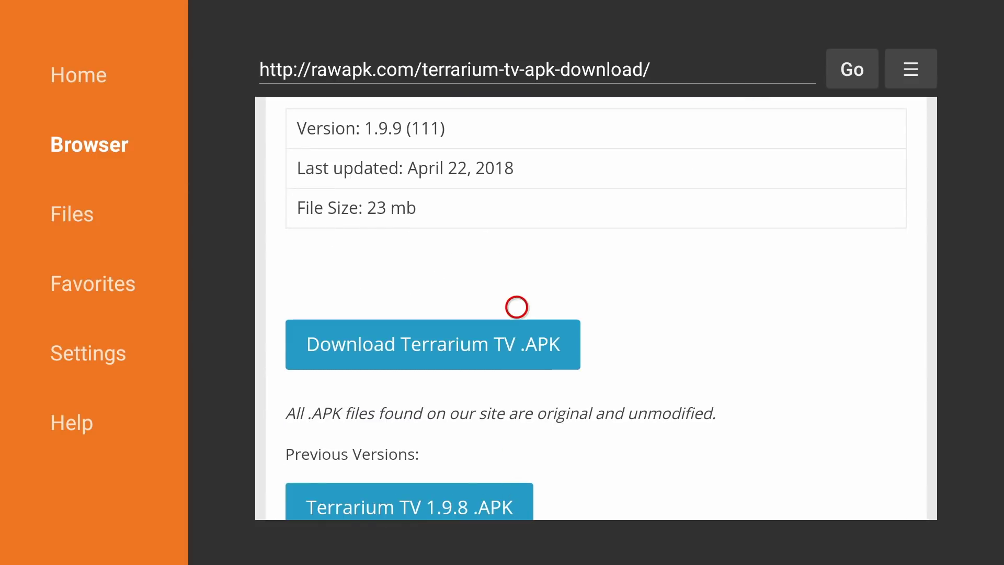
click(517, 334)
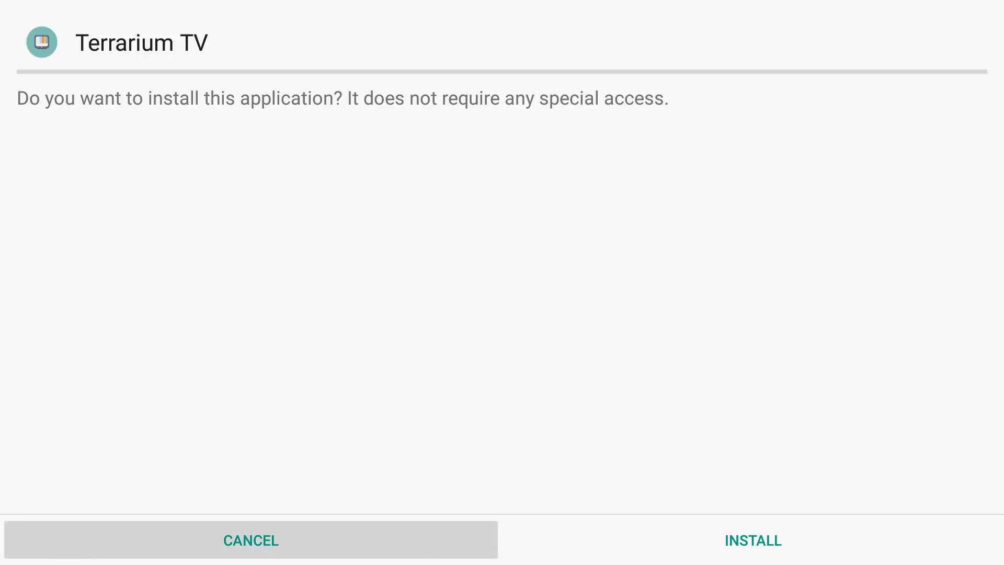
key(Right)
key(Return)
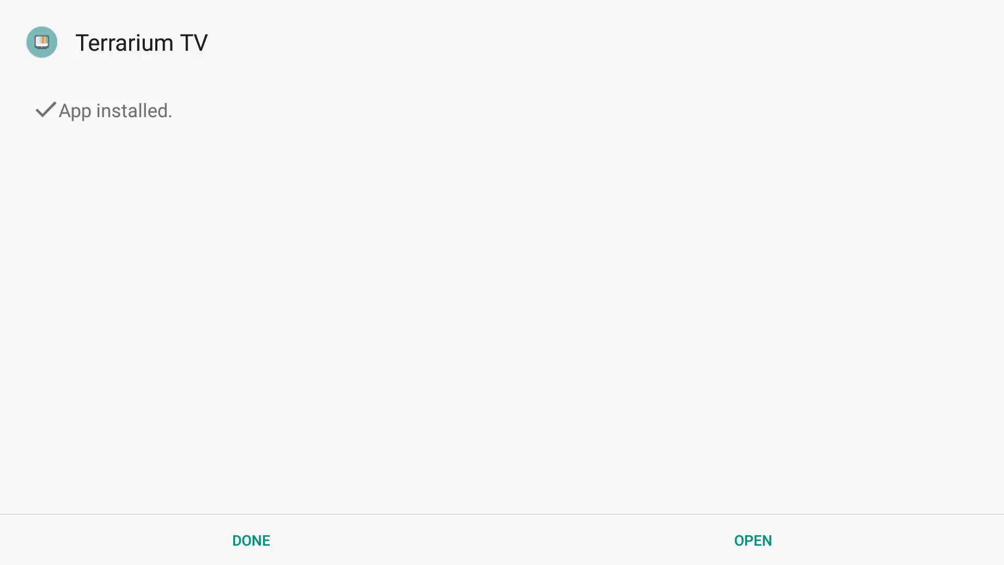
key(Return)
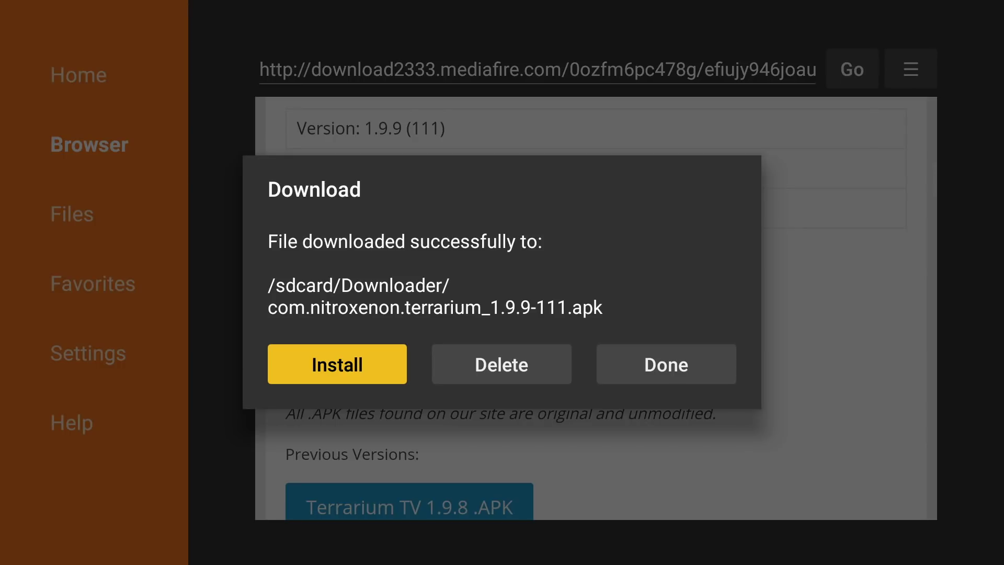
Step: Delete the downloaded Terrarium TV APK and return to the home screen
key(Right)
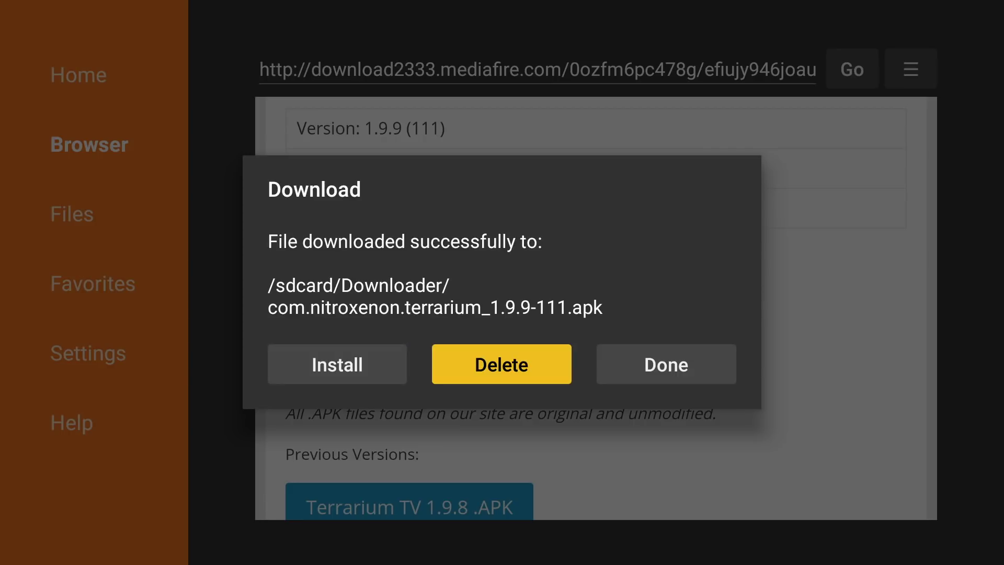
key(Return)
key(Left)
key(Return)
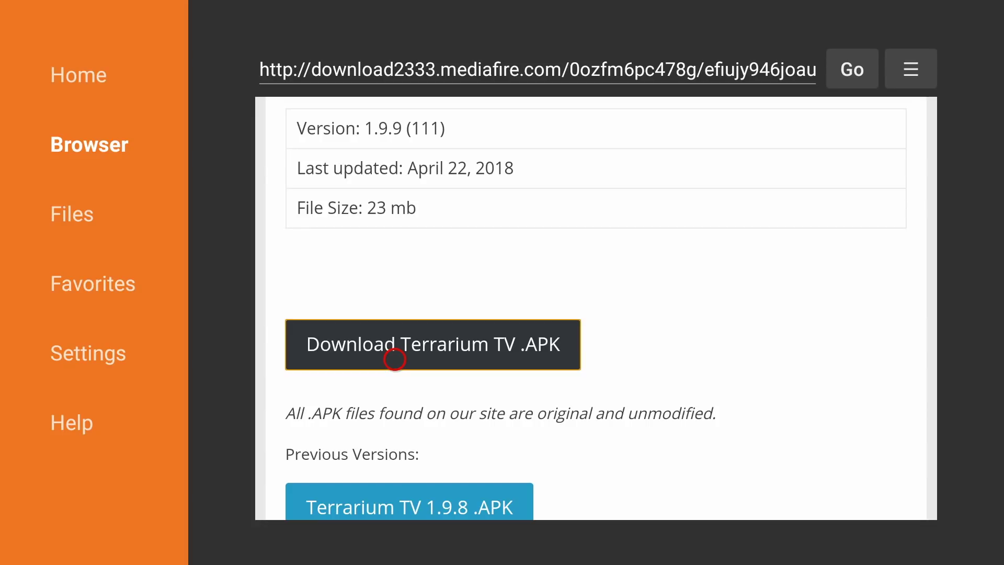
key(Home)
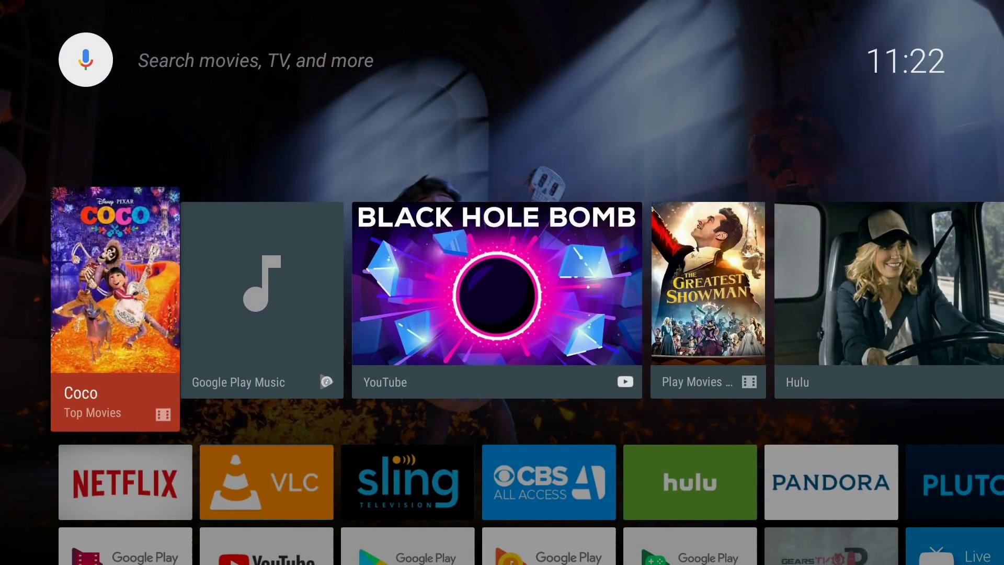
Step: Open Terrarium TV's app info page from Settings > Apps downloaded apps
key(Down)
key(Down)
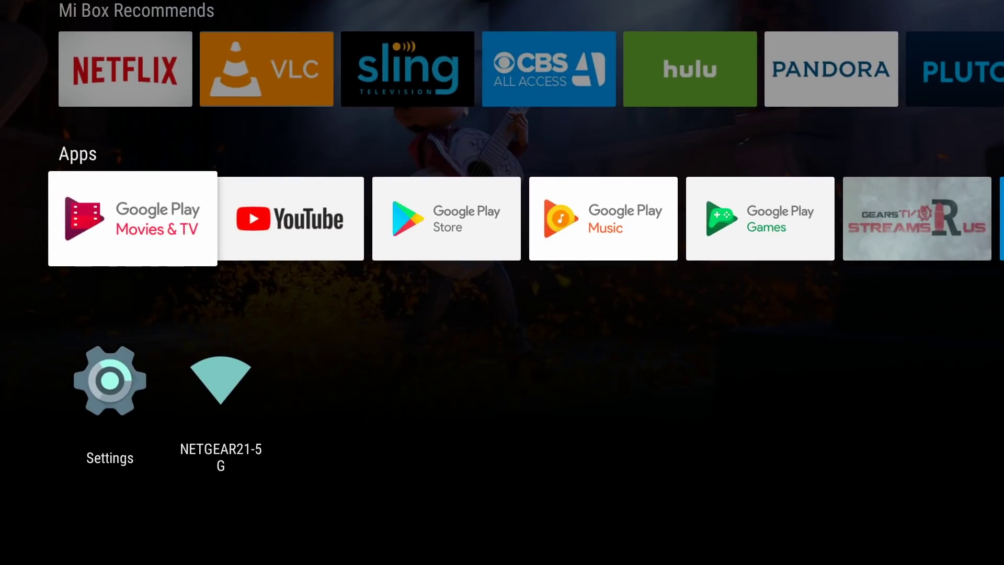
key(Down)
key(Return)
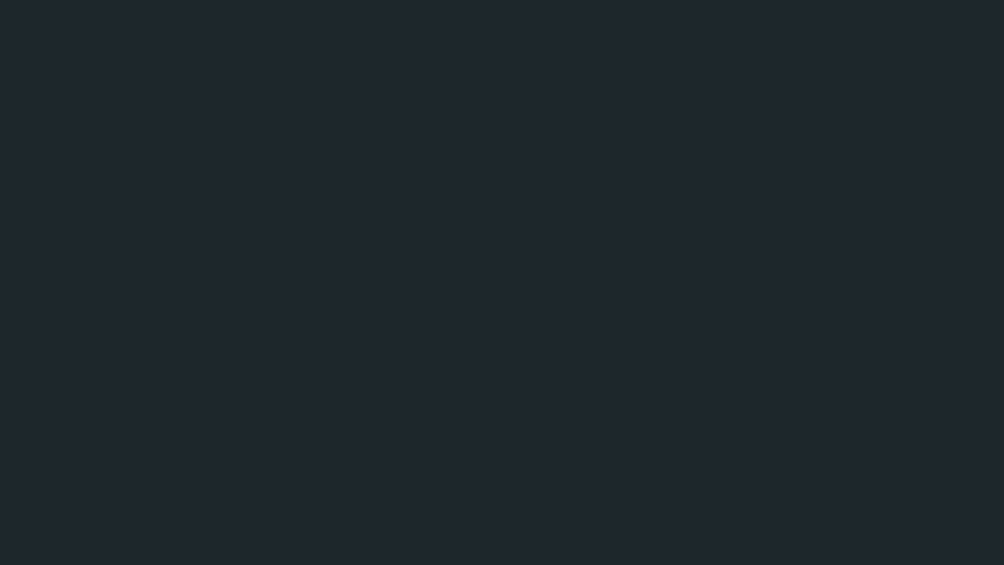
key(Right)
key(Right)
key(Right)
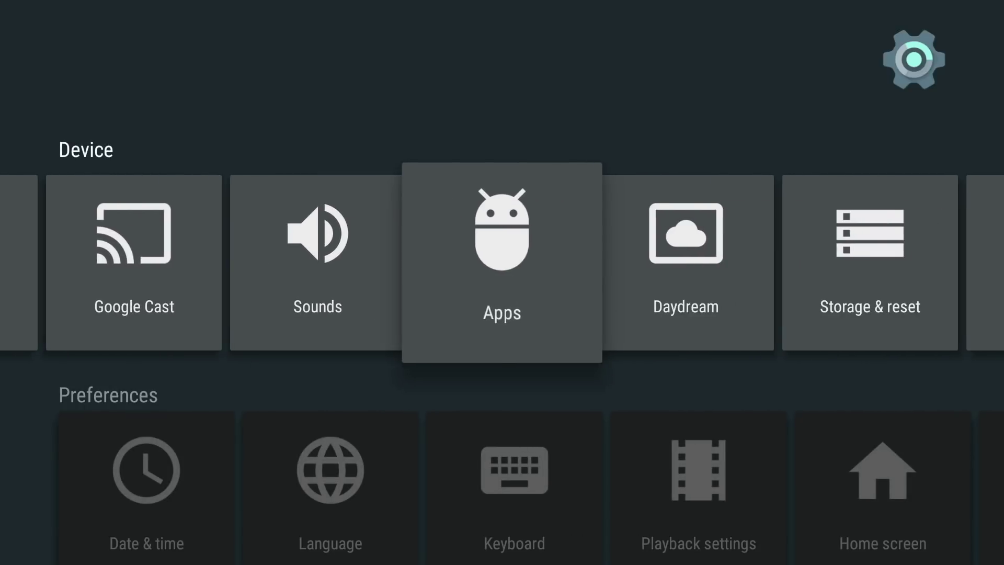
key(Return)
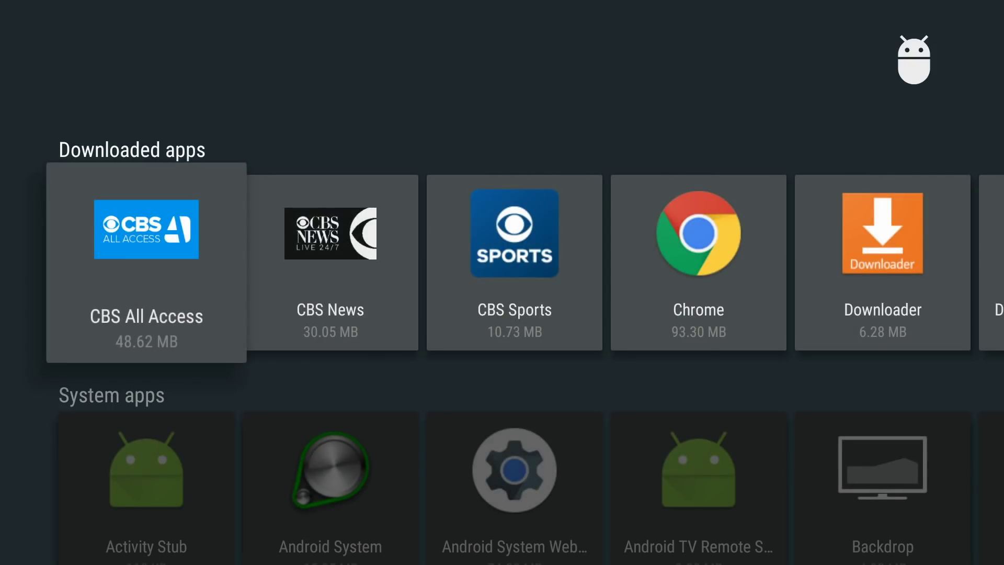
key(Right)
key(Right)
key(Right)
key(Right)
key(Right)
key(Right)
key(Right)
key(Right)
key(Right)
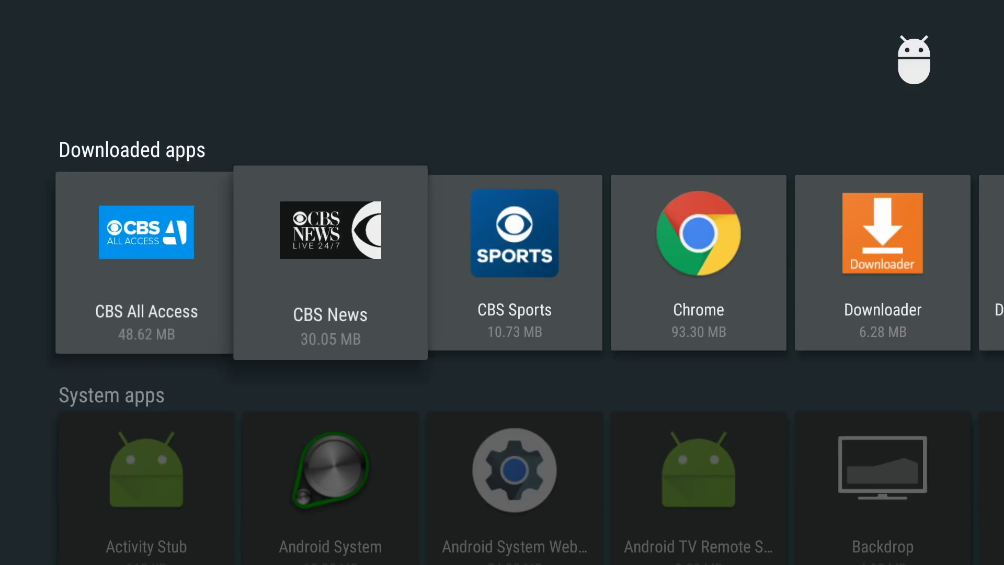
key(Right)
key(Right)
key(Right)
key(Right)
key(Right)
key(Right)
key(Right)
key(Right)
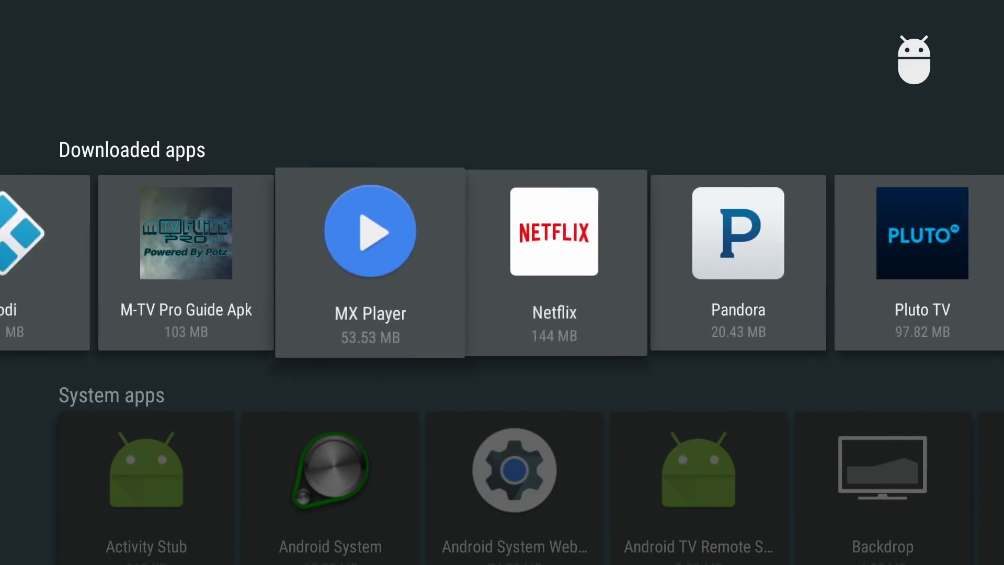
key(Right)
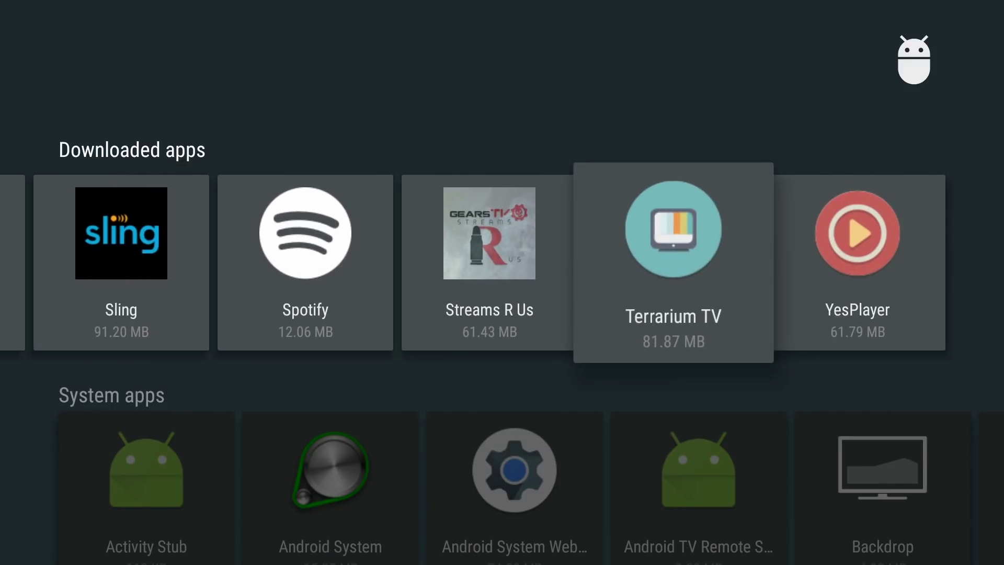
key(Return)
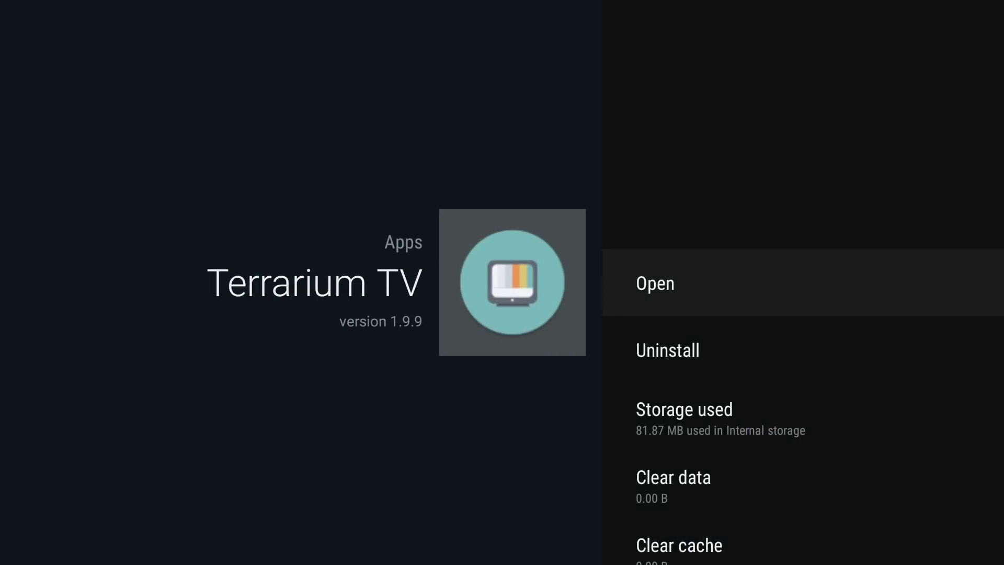
Step: Check Terrarium TV's app details, then launch it from the info page
key(Down)
key(Down)
key(Down)
key(Down)
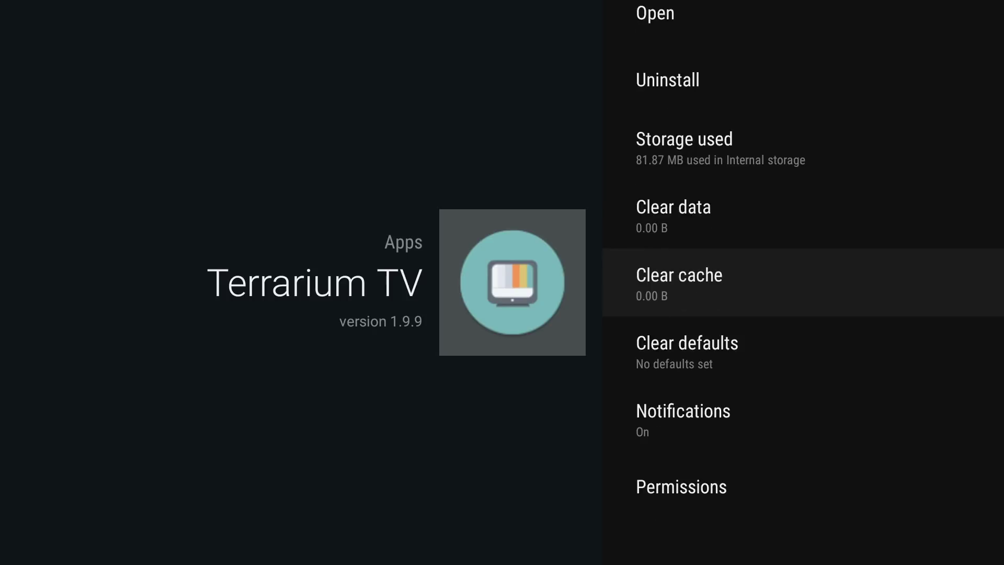
key(Up)
key(Up)
key(Up)
key(Up)
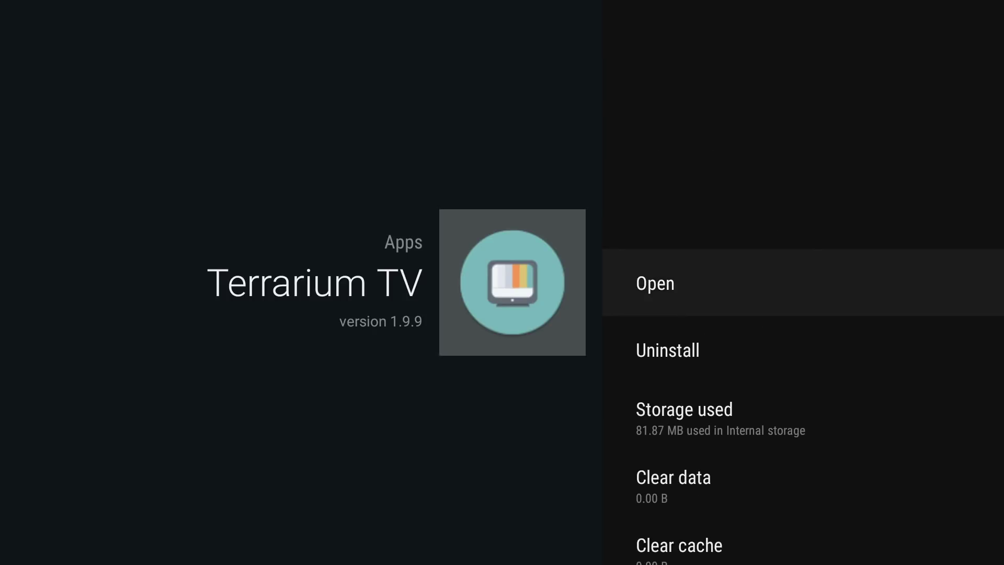
key(Return)
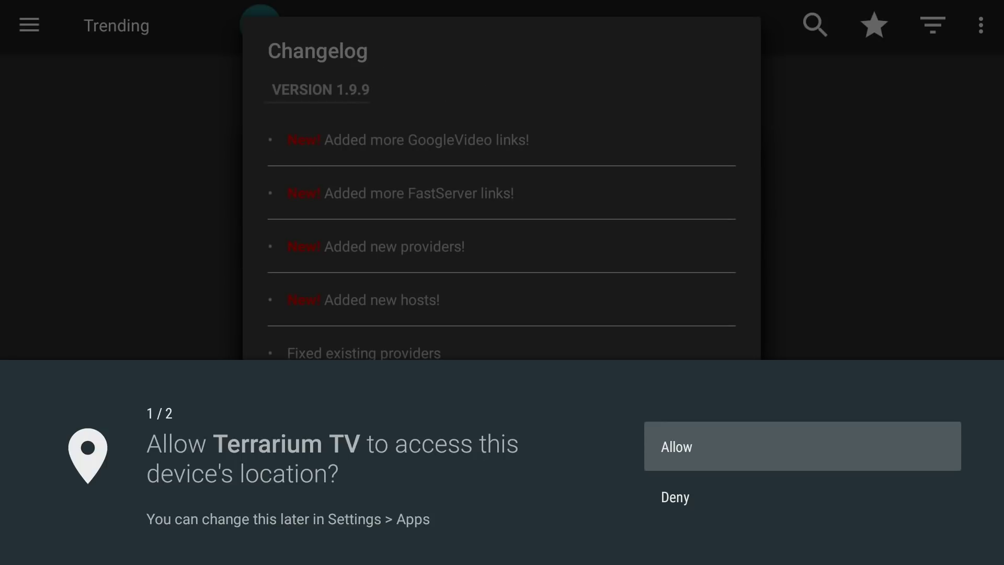
Step: Allow Terrarium TV location, contacts and storage access, and dismiss the 1.9.9 changelog
key(Return)
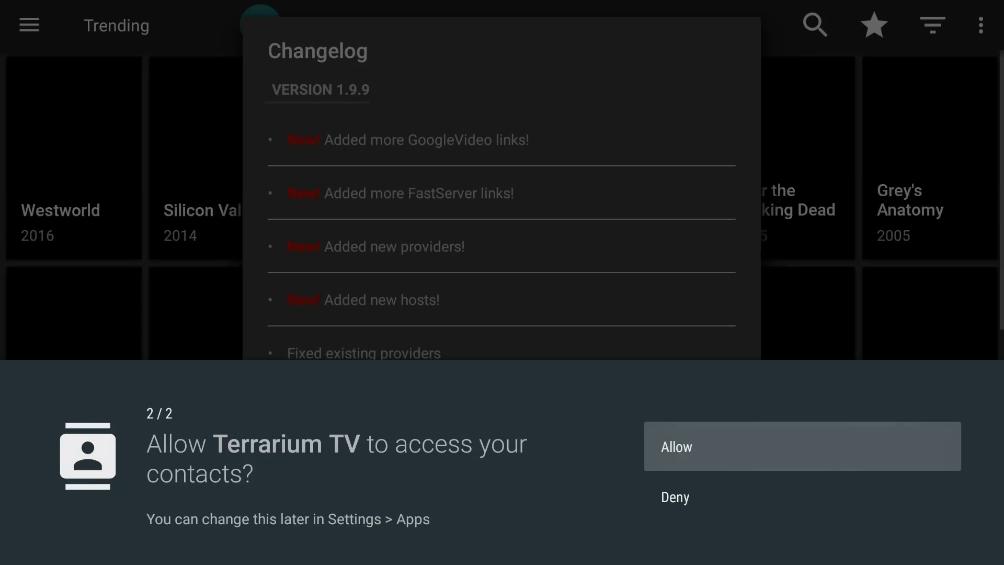
key(Return)
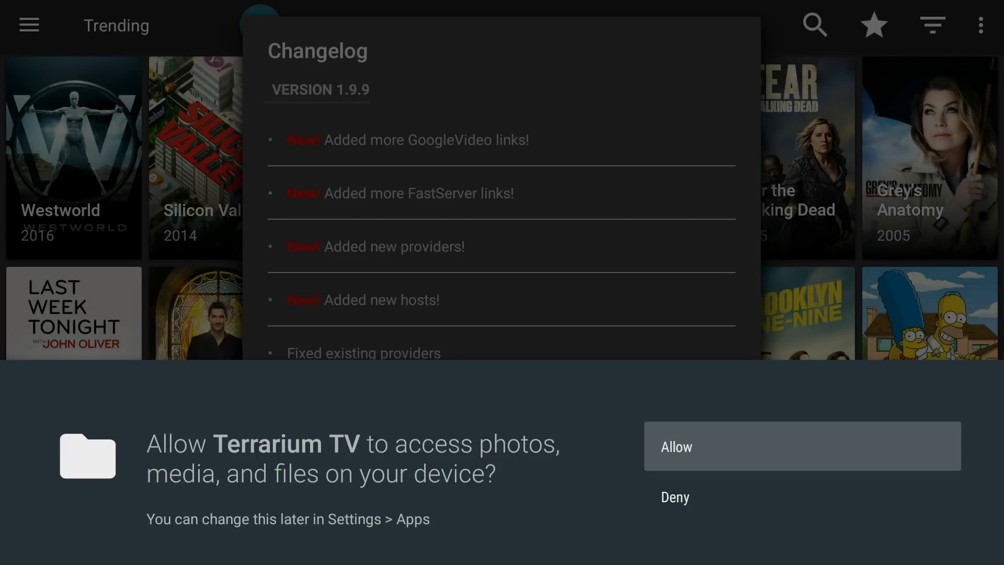
key(Return)
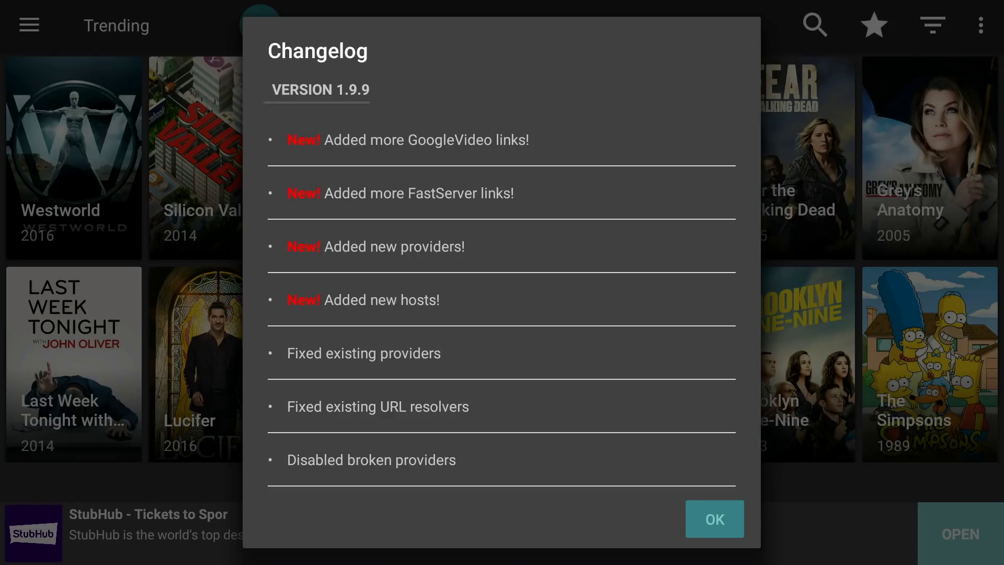
key(Return)
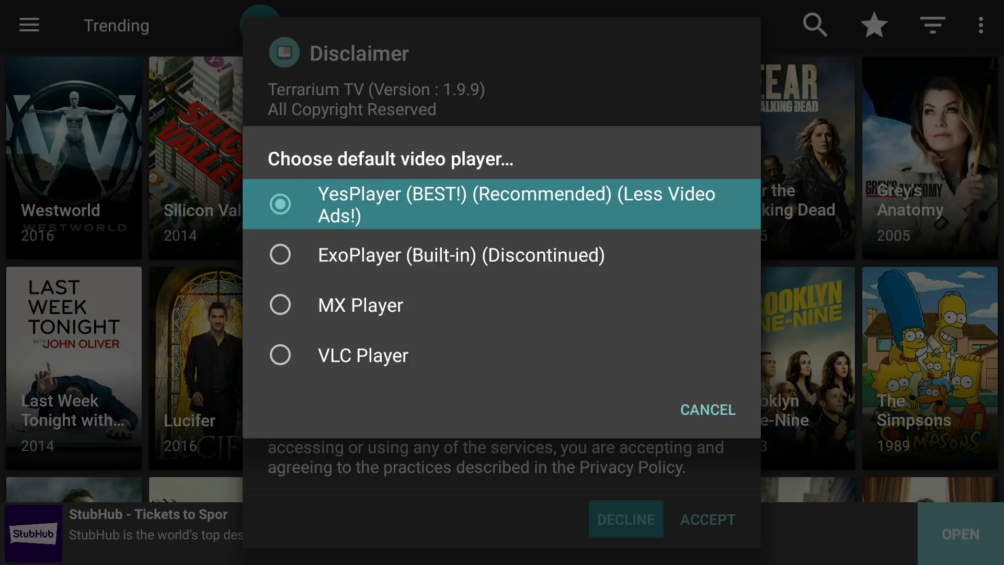
Step: Choose YesPlayer as the default video player and accept the disclaimer
key(Return)
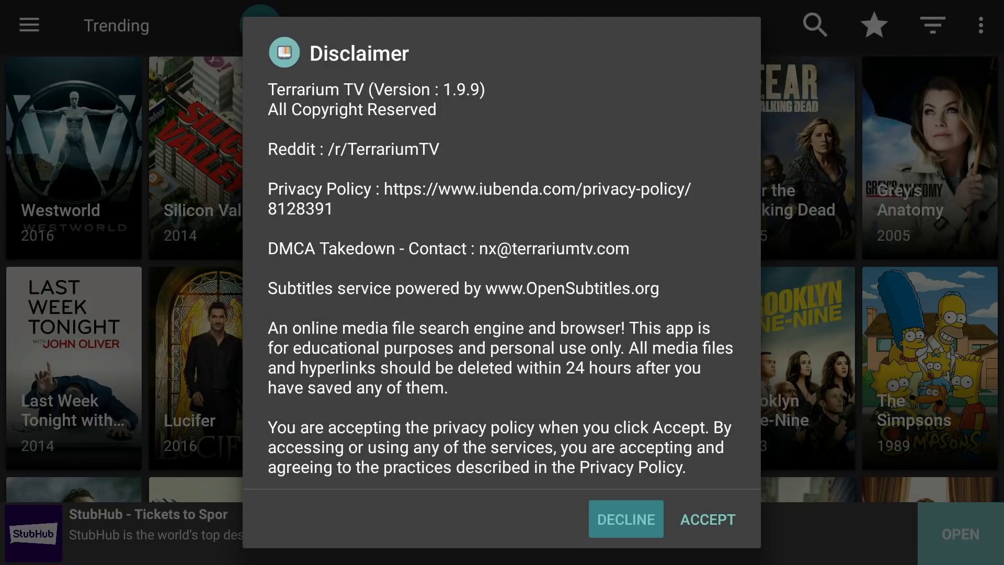
key(Right)
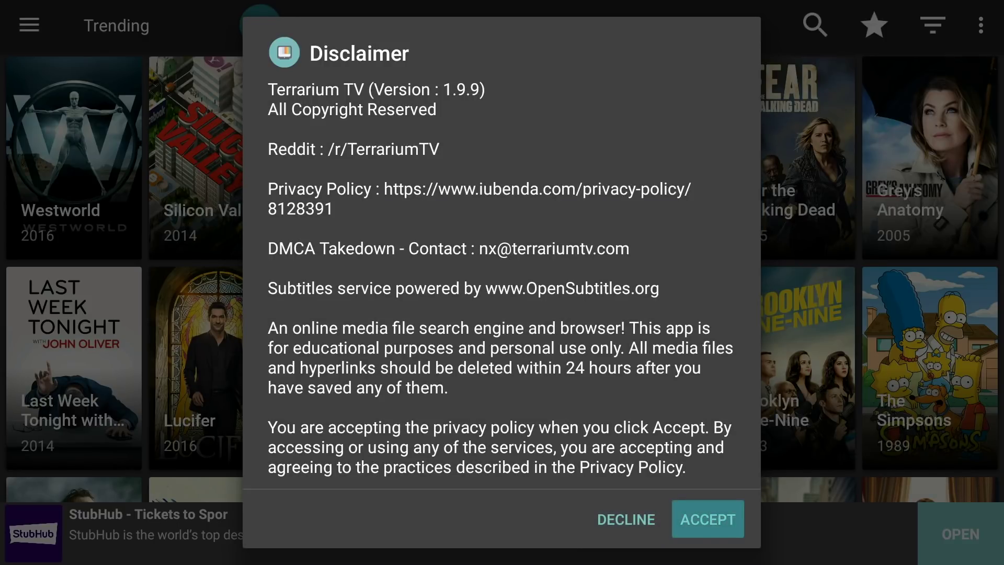
key(Return)
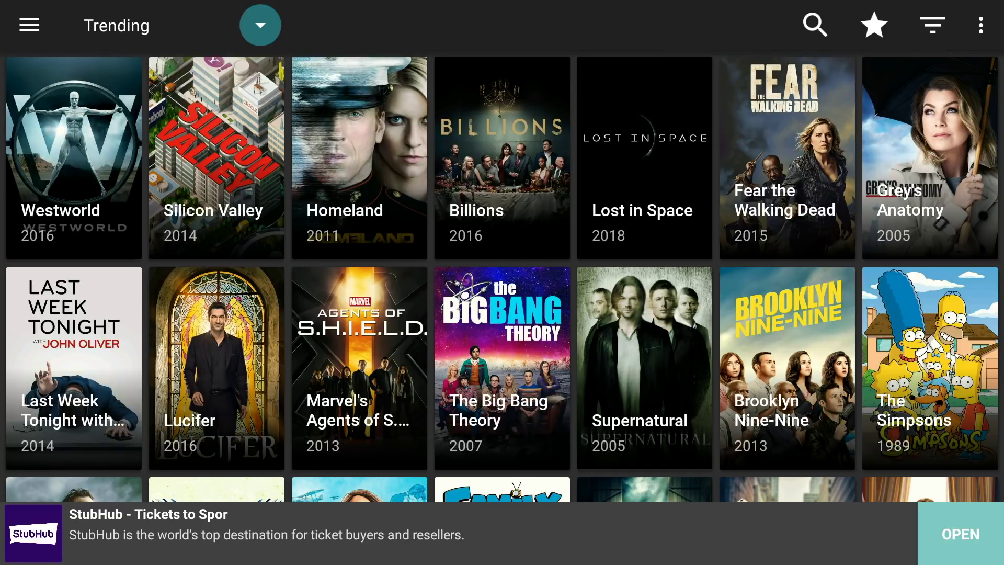